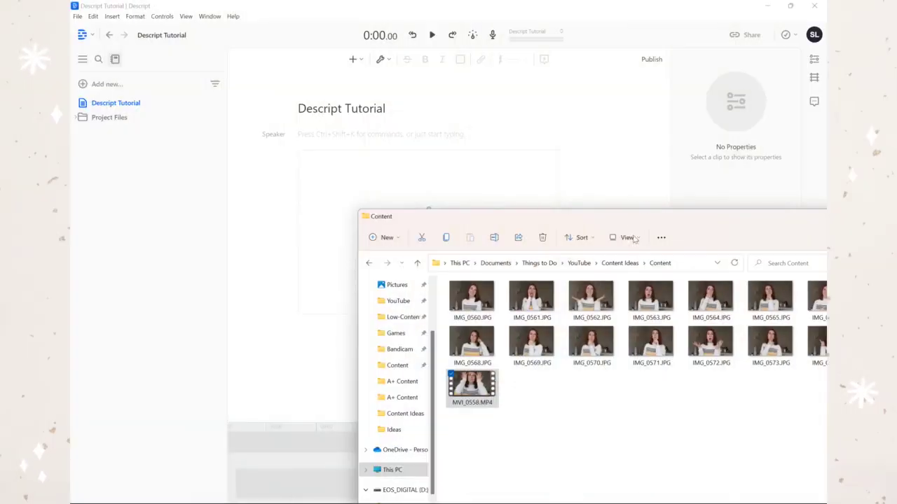
Import the video MVI_0558.MP4 from the Content folder into the Descript Tutorial composition and skim its transcript.
drag(488, 391, 308, 200)
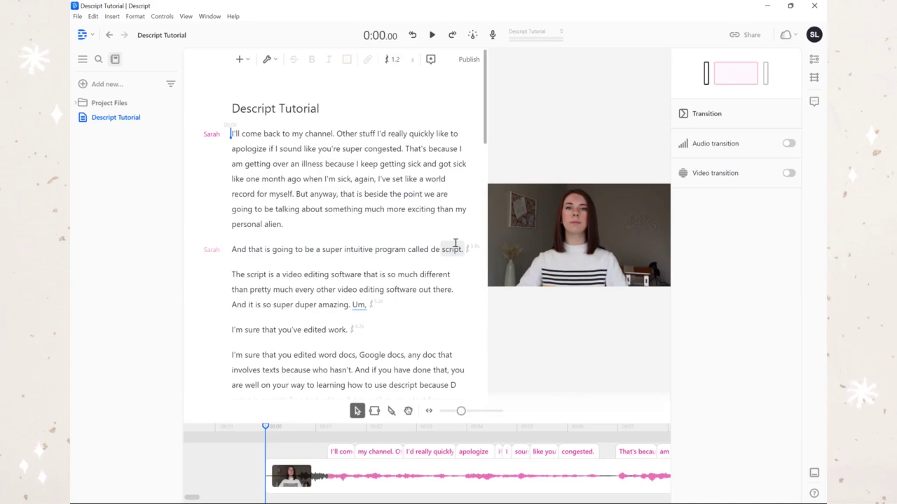
scroll(367, 186, down, 8)
scroll(363, 193, up, 10)
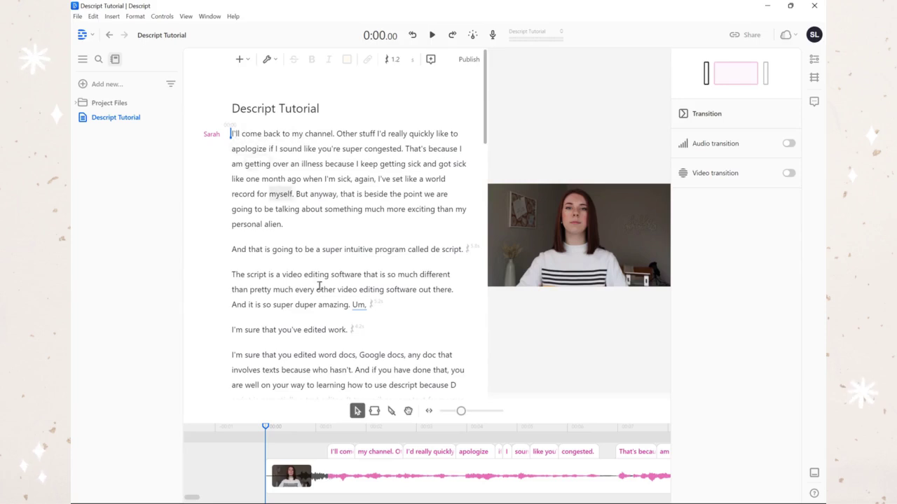
Correct the transcript's first word, "I'll", to "Hey, everyone,".
double_click(234, 133)
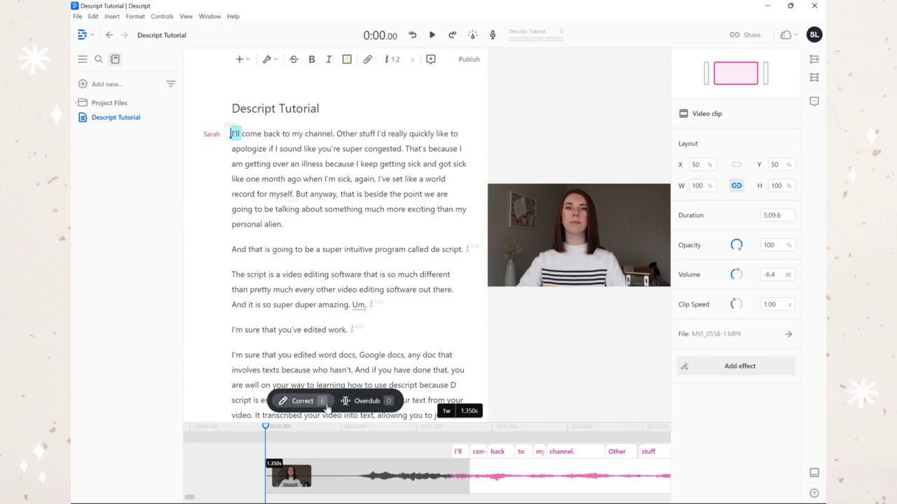
key(e)
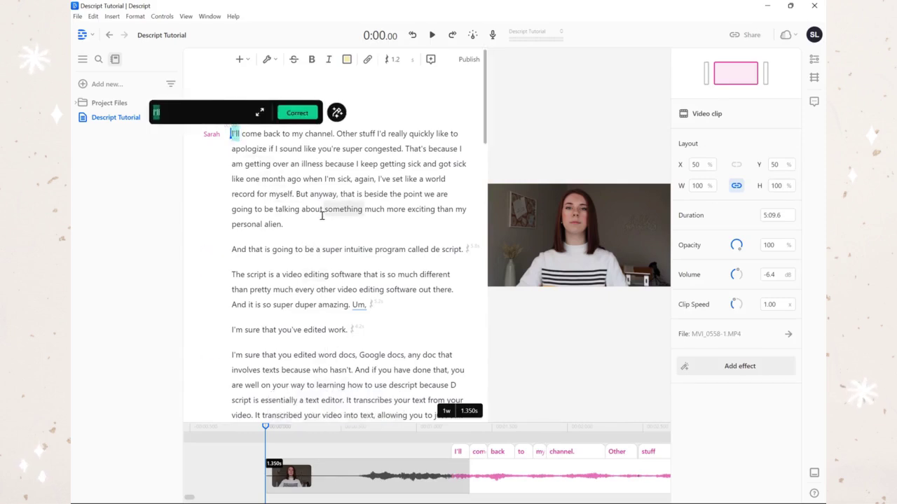
key(BackSpace)
text(Hey, everyone,)
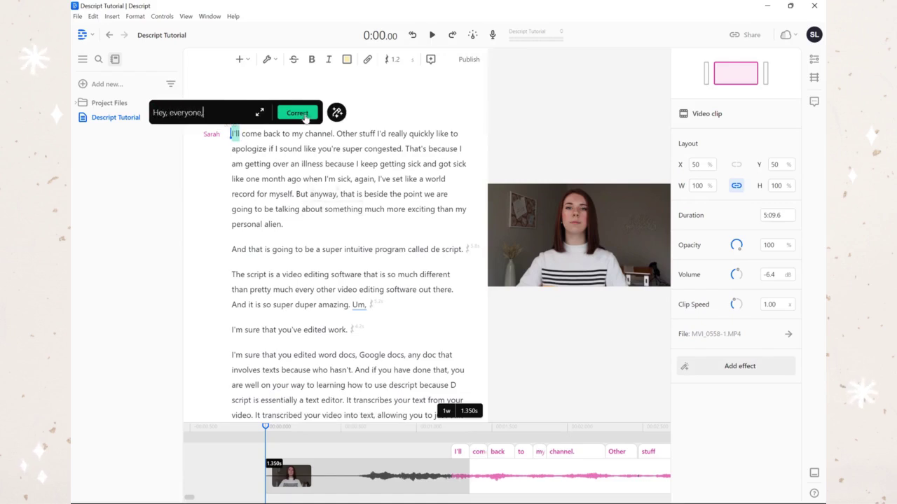
click(302, 113)
Correct "come" in the opening sentence to "welcome" and play back the start of the video.
click(290, 133)
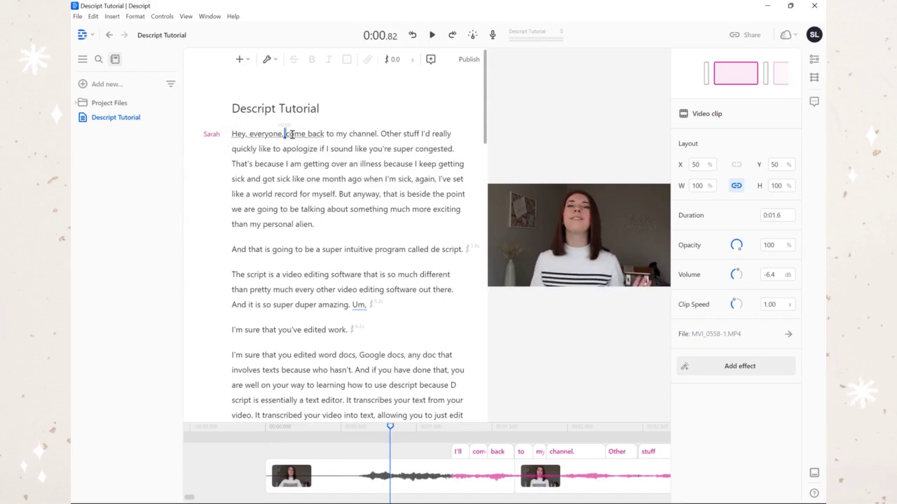
right_click(293, 135)
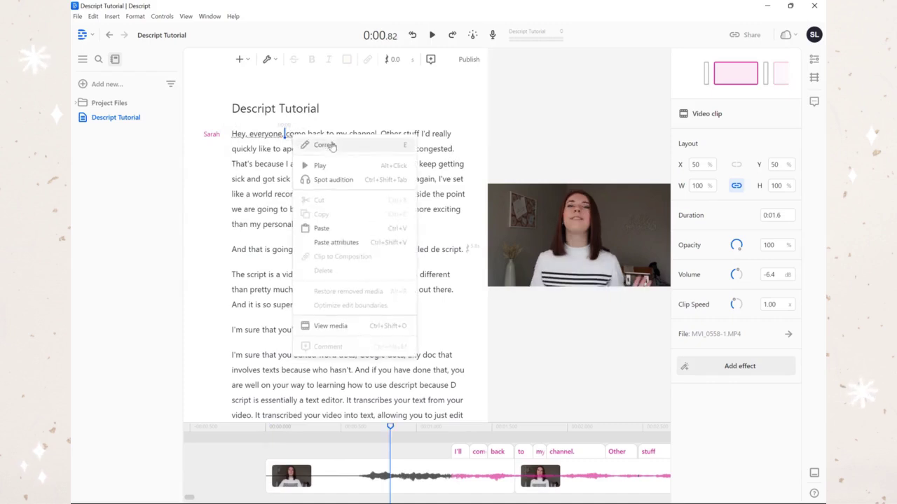
click(320, 143)
text(welcome)
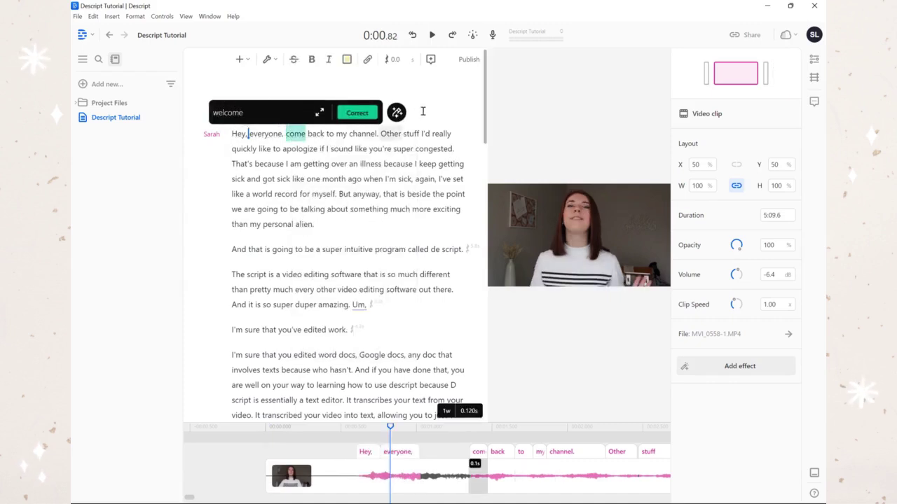
click(365, 114)
click(326, 454)
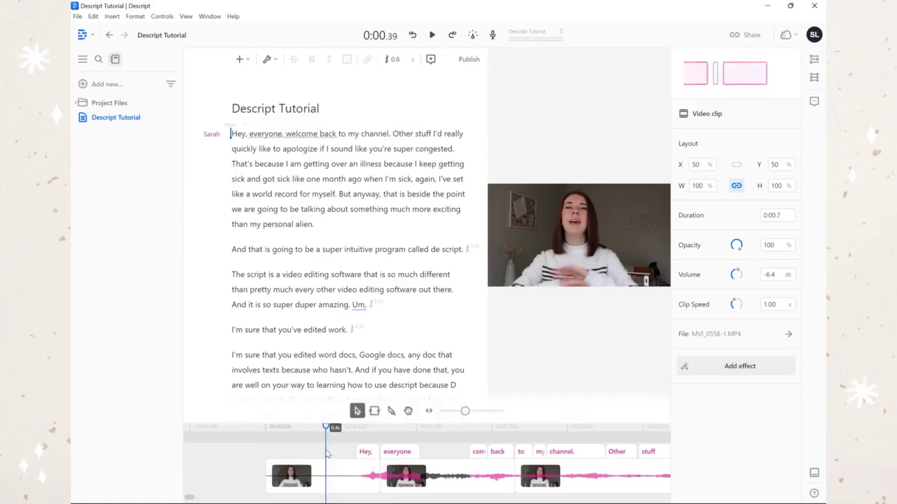
key(space)
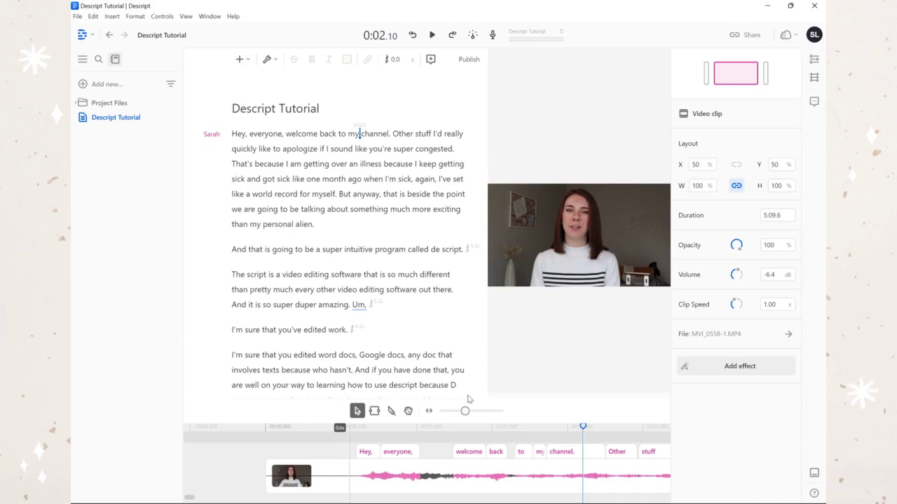
Add the Studio Sound audio repair effect to the video clip and play back the opening.
click(767, 372)
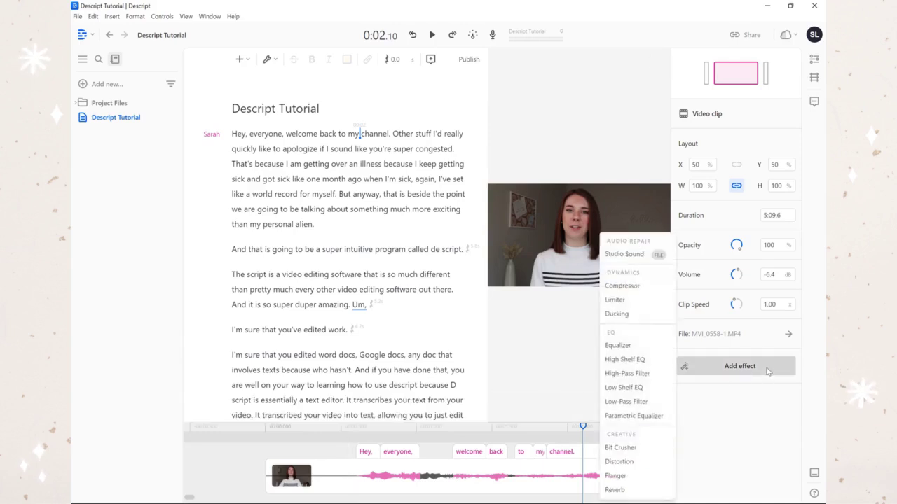
click(617, 254)
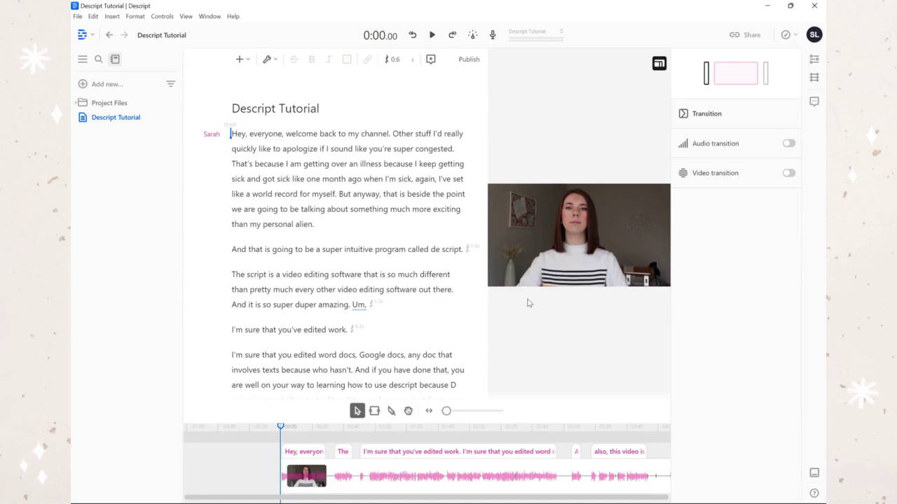
key(space)
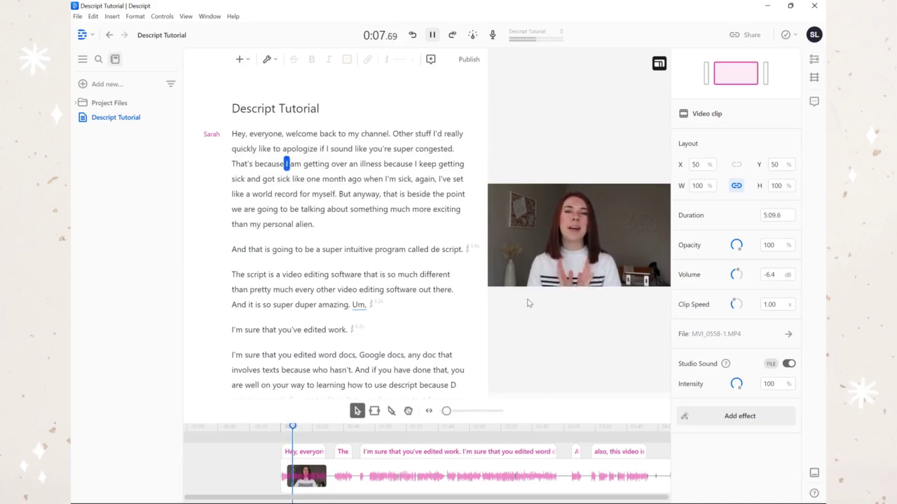
key(space)
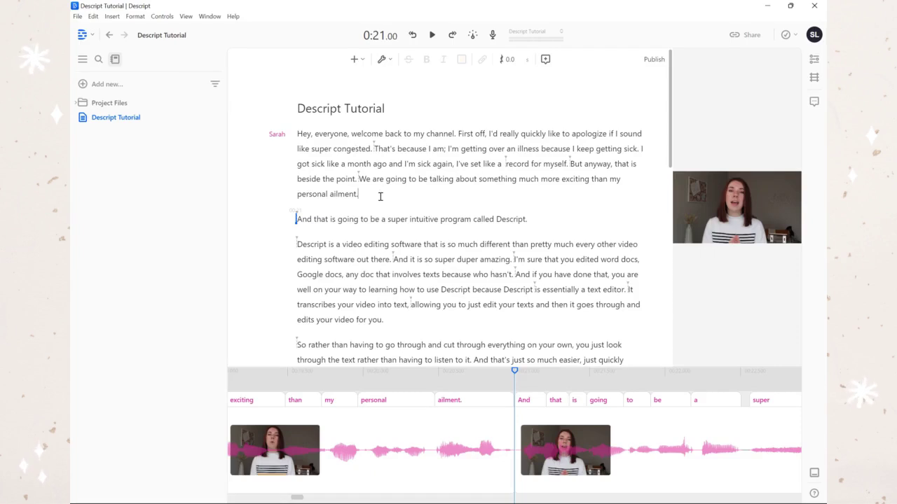
Run Detect transcription errors on the script and view the correction options for the flagged "First off".
click(384, 61)
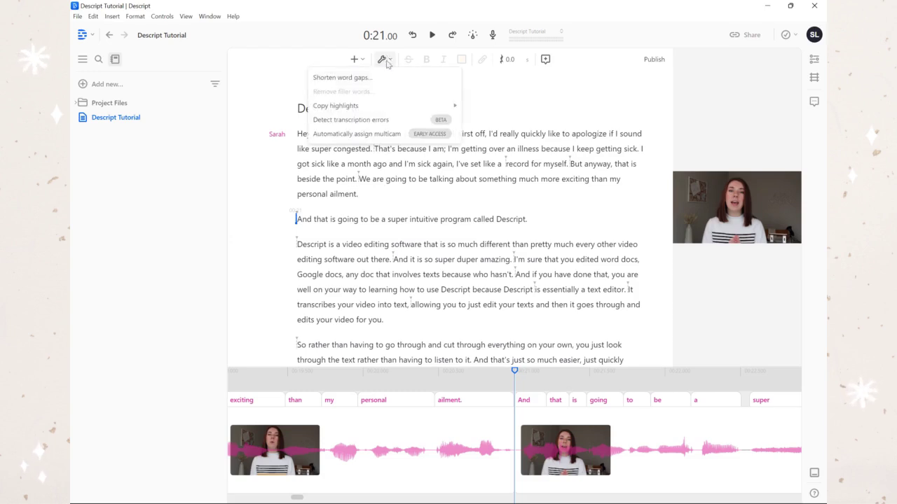
click(385, 122)
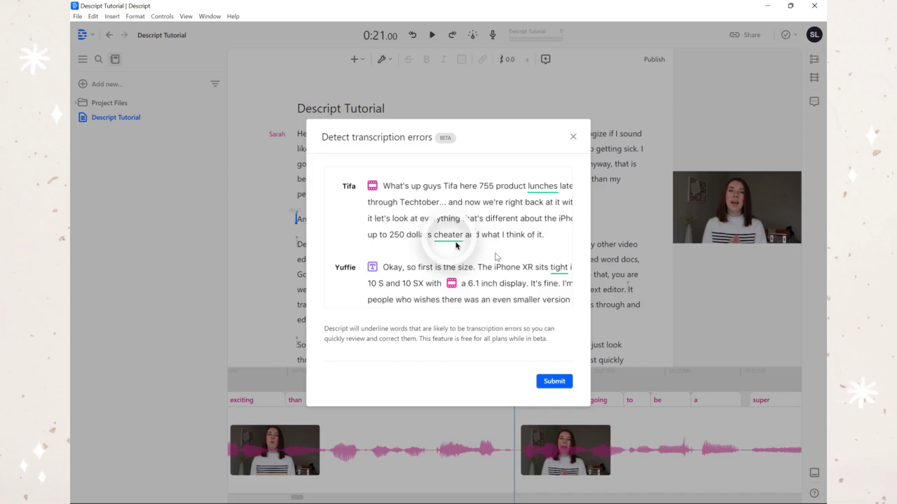
click(555, 382)
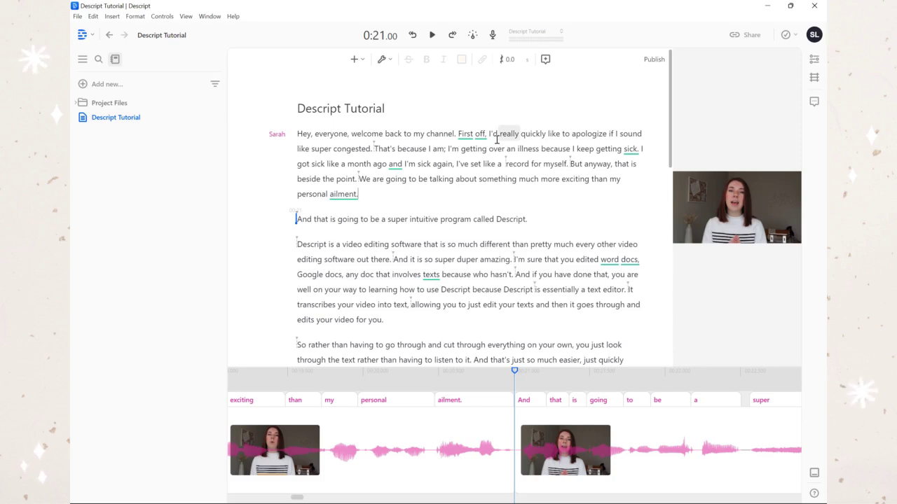
right_click(460, 137)
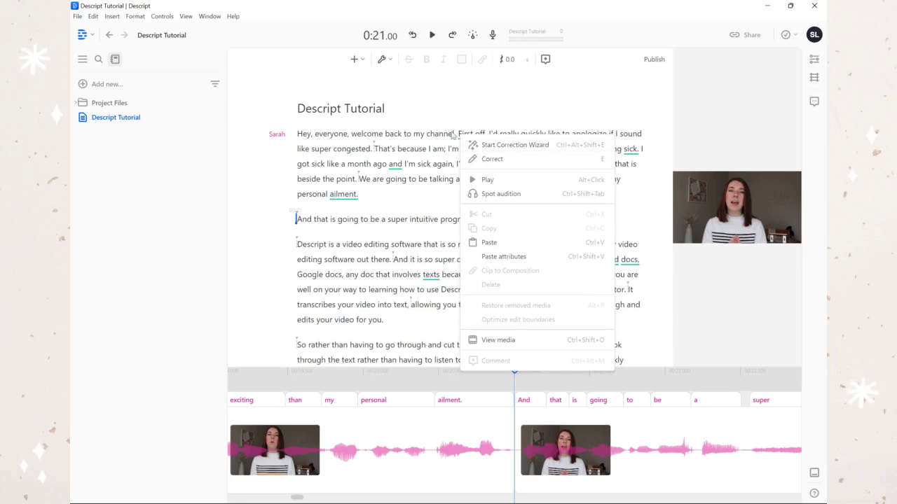
click(437, 164)
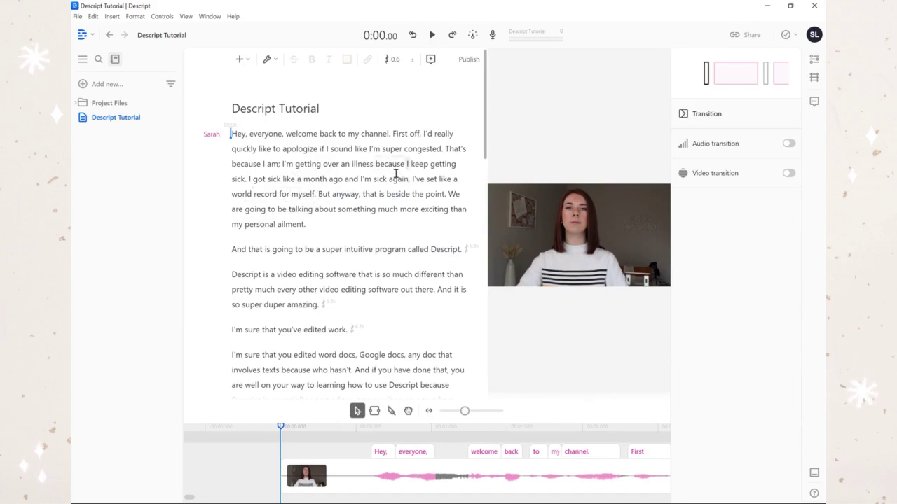
Delete the word "world" from "I've set like a world record for myself" and play back the edited sentence.
click(248, 179)
key(space)
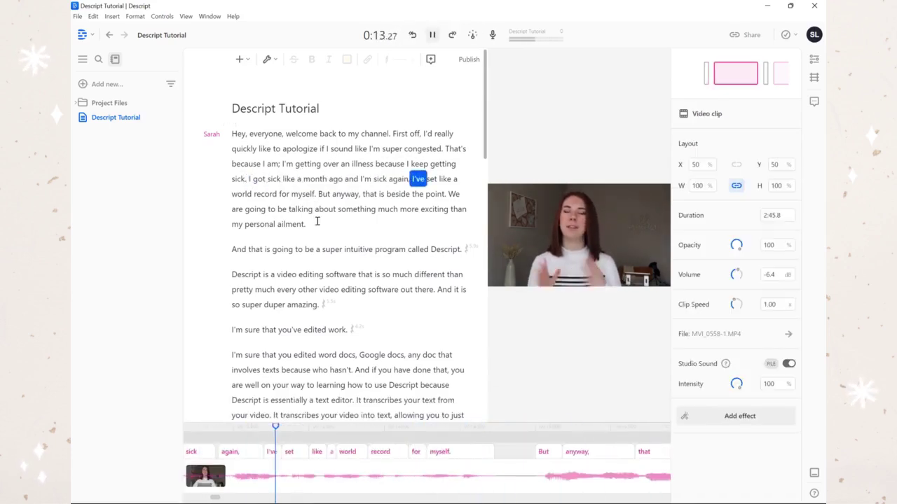
key(space)
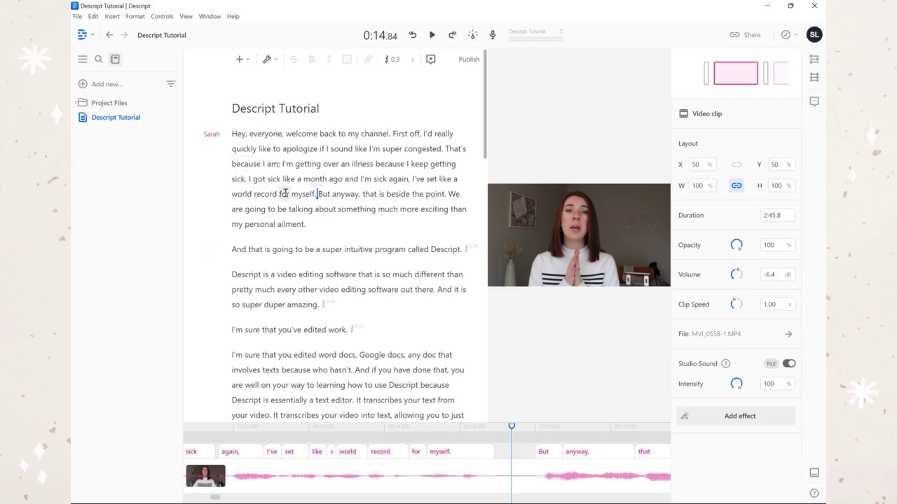
double_click(249, 194)
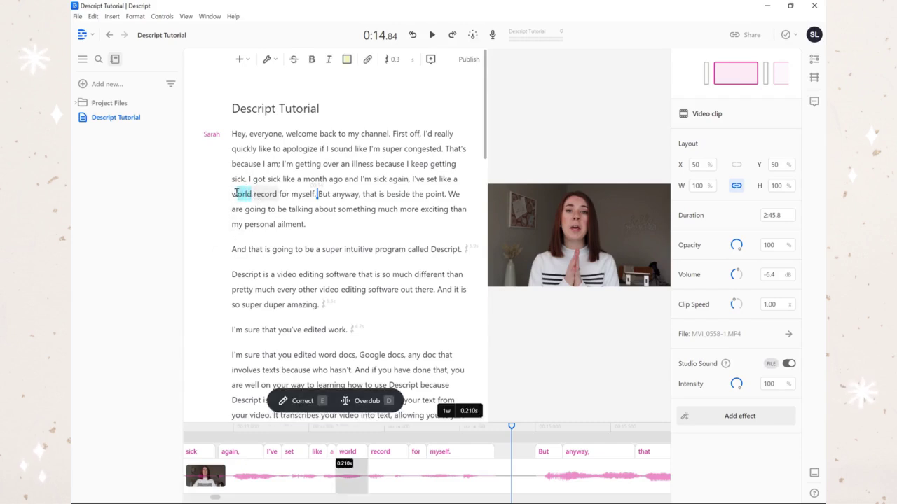
click(233, 195)
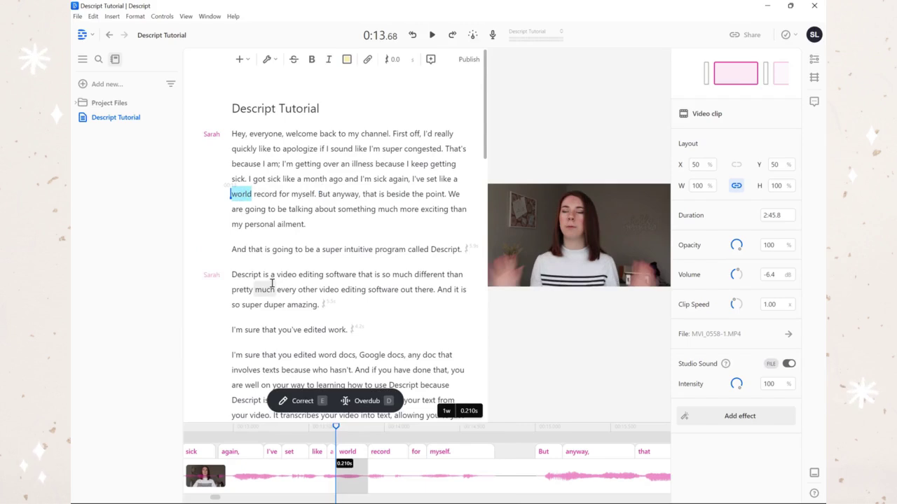
key(BackSpace)
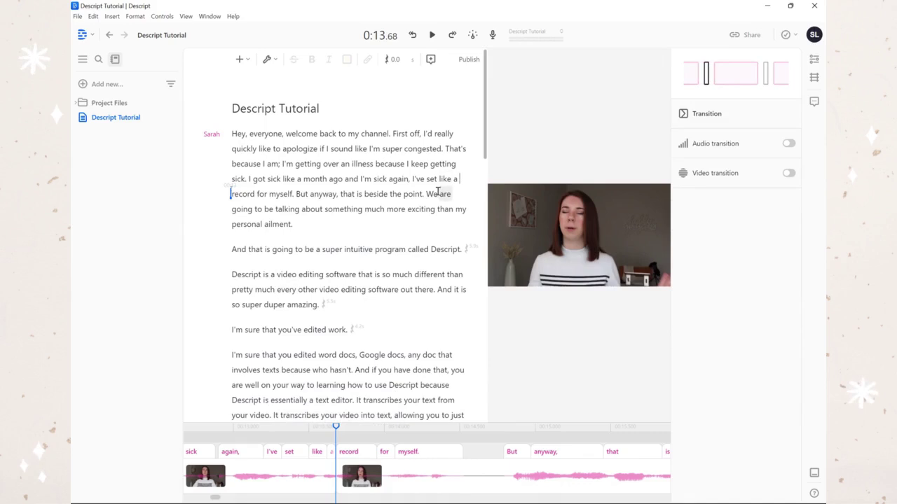
click(248, 179)
key(space)
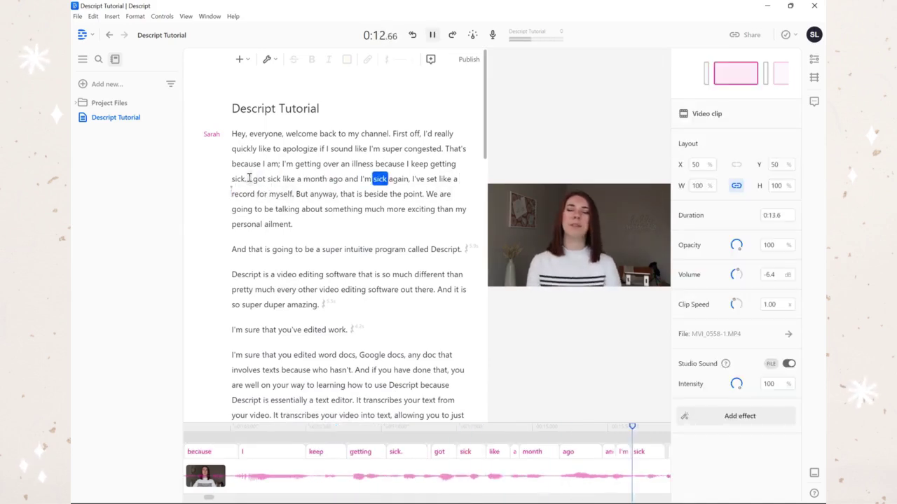
key(space)
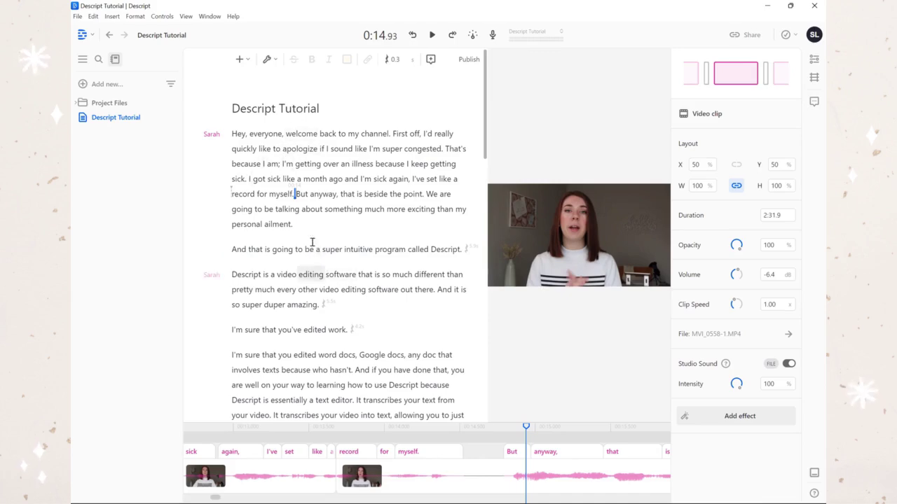
Delete the false start "So are there in having so rather than having to," and play back the cut.
scroll(330, 207, down, 3)
scroll(337, 207, down, 4)
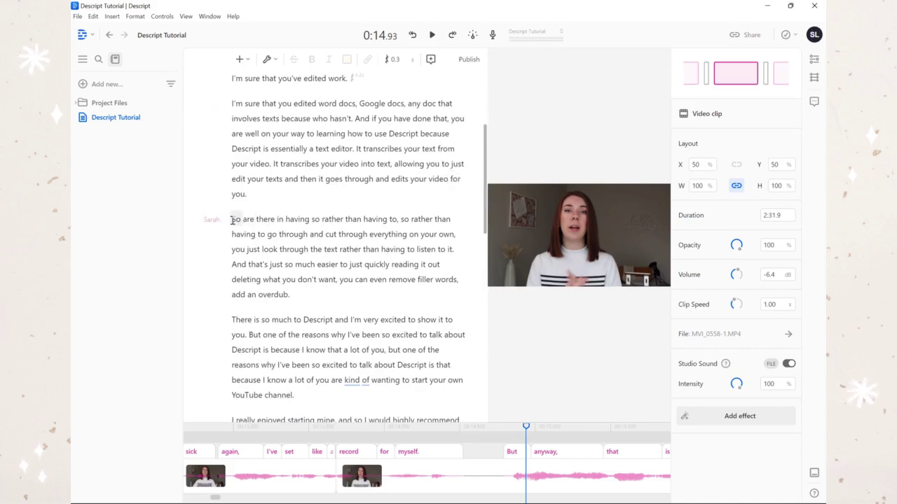
right_click(233, 220)
click(259, 248)
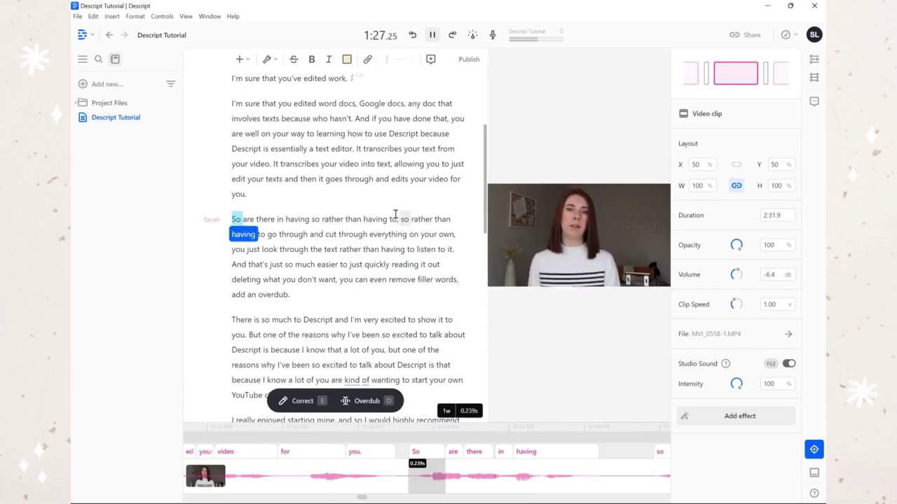
key(space)
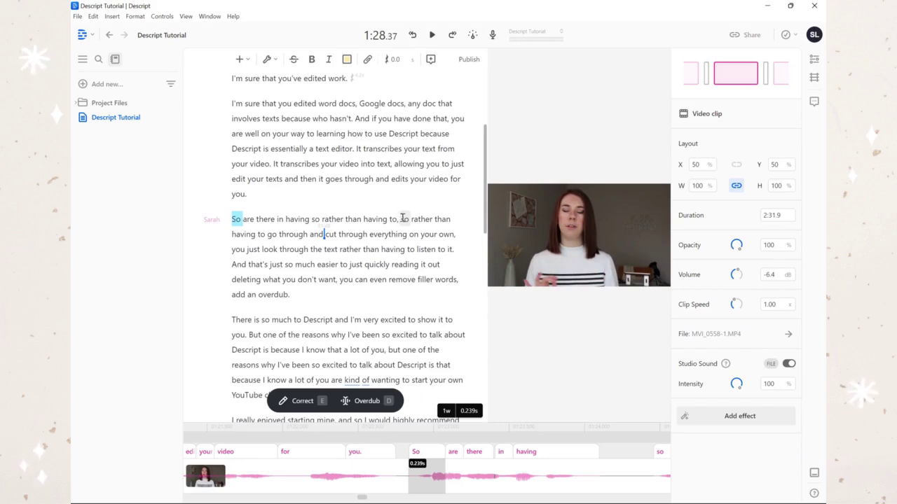
drag(400, 218, 233, 221)
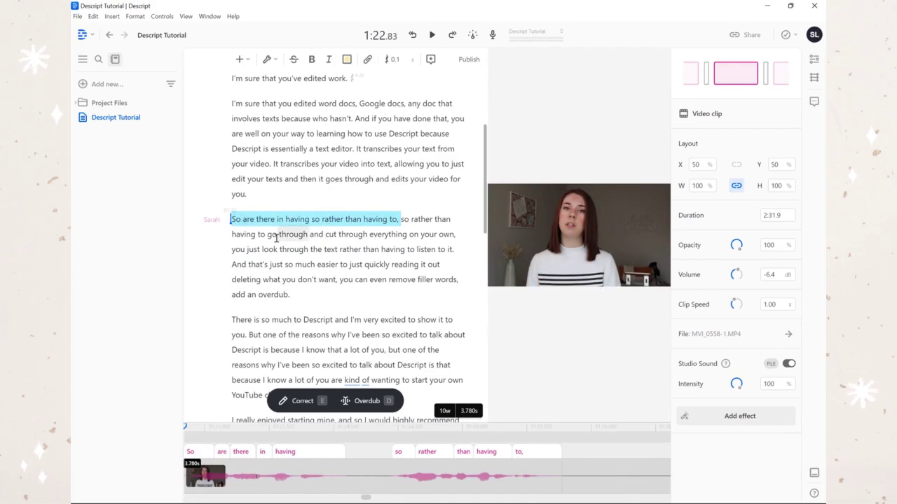
key(BackSpace)
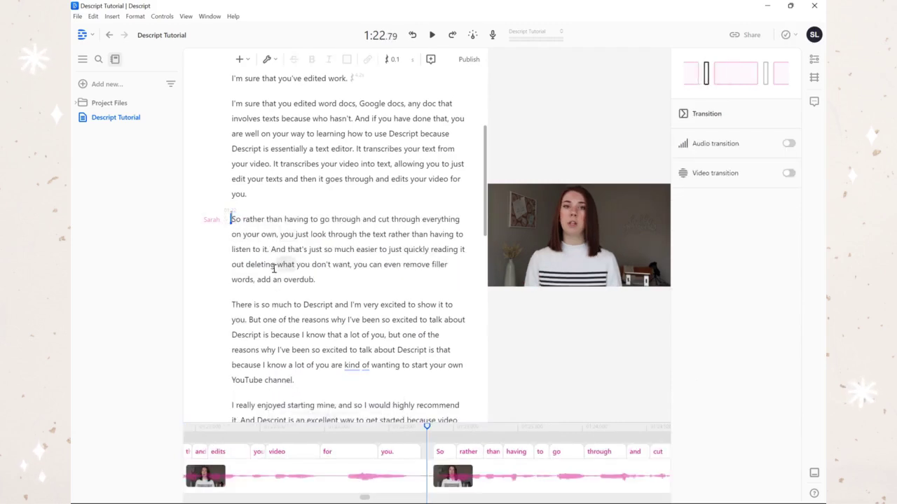
key(space)
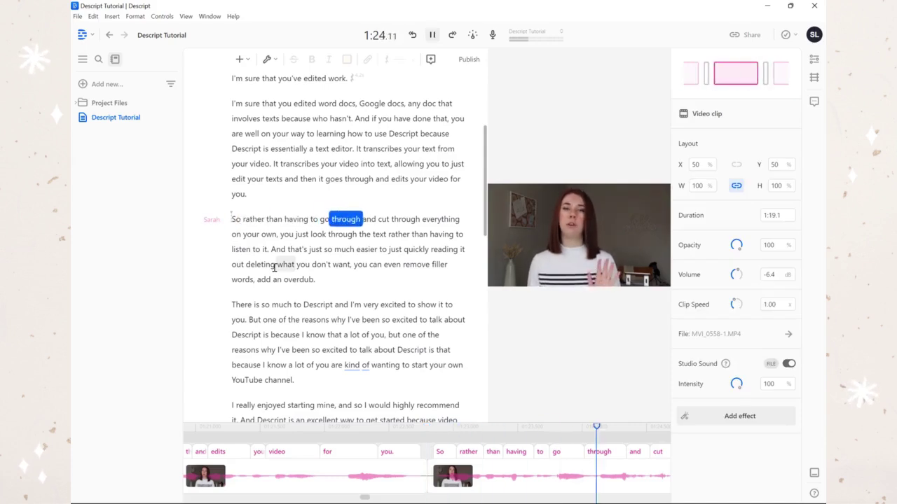
key(space)
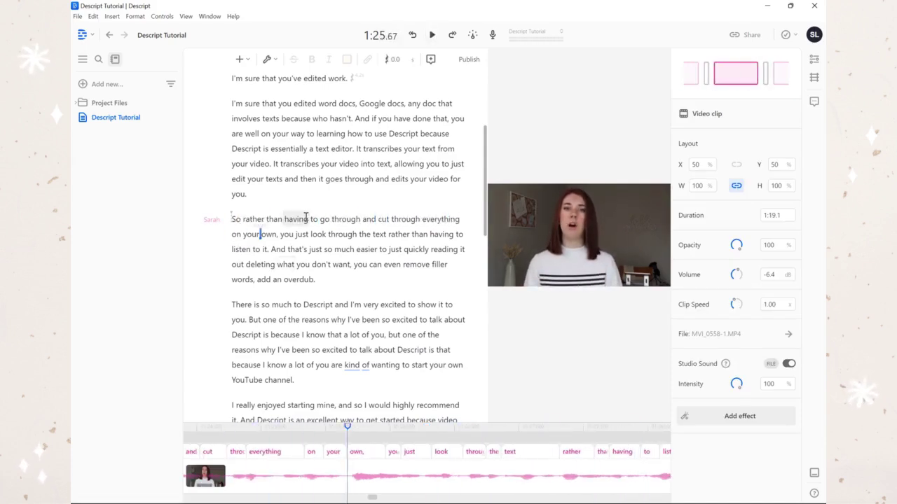
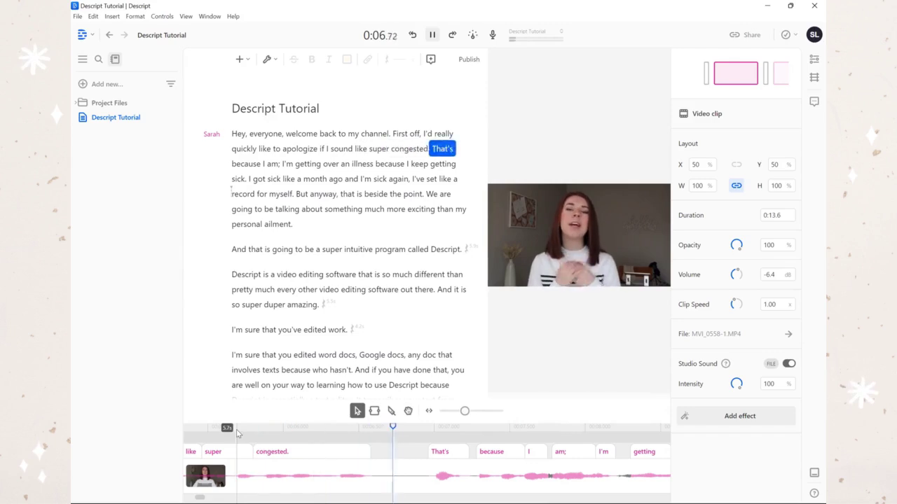
Close the silent gap between "congested." and "That's" on the timeline and play back the tightened cut.
key(space)
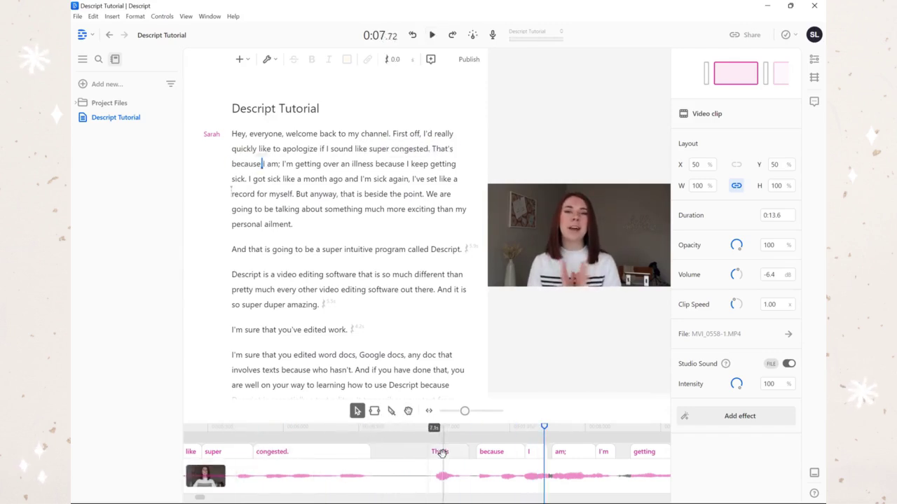
drag(443, 453, 390, 452)
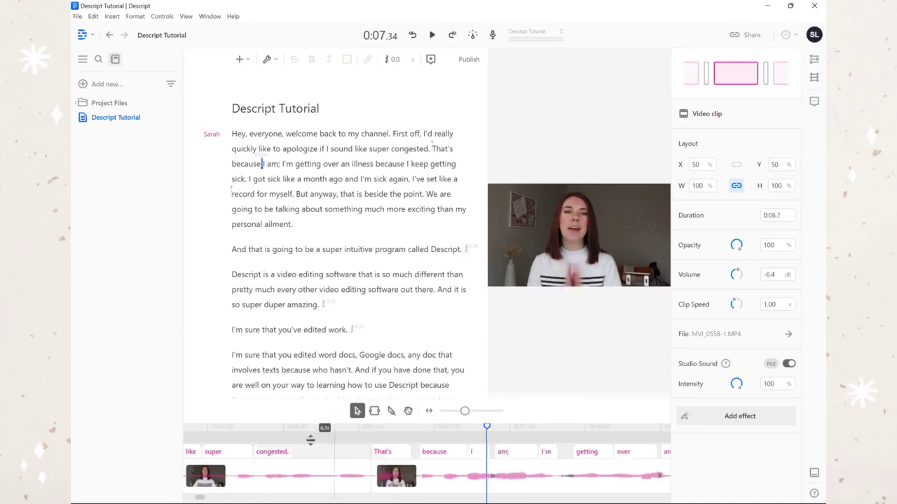
click(273, 437)
key(space)
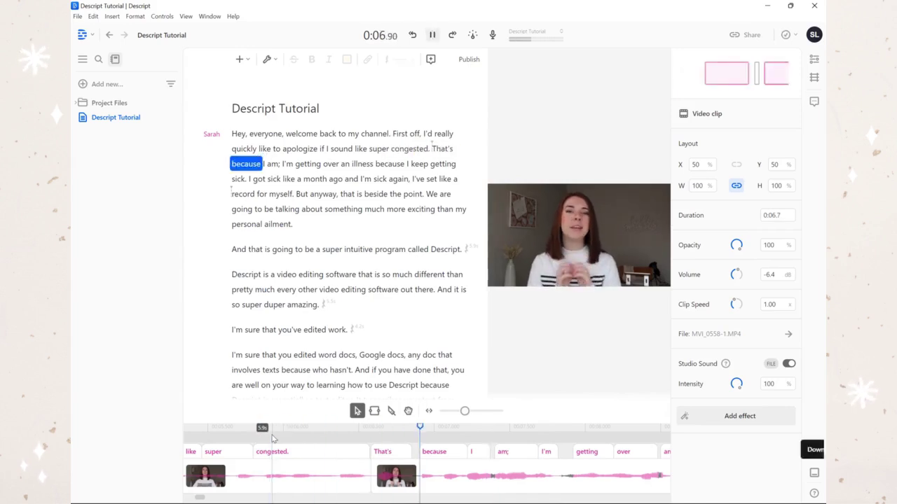
key(space)
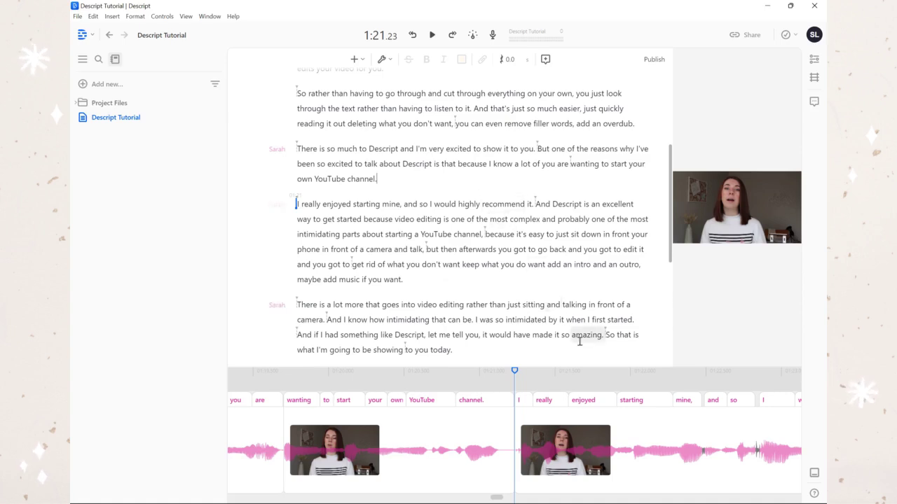
Search the project text for "descript" and view the Correct transcript action for the matches.
drag(494, 497, 509, 498)
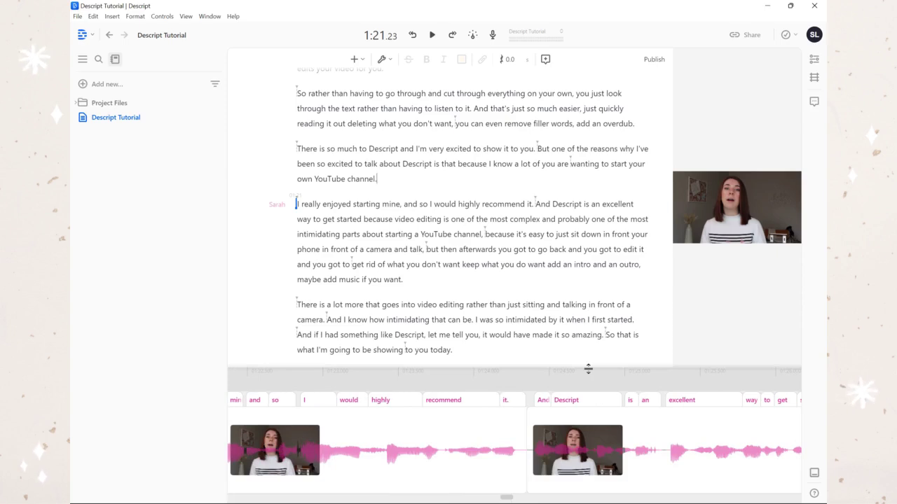
click(98, 60)
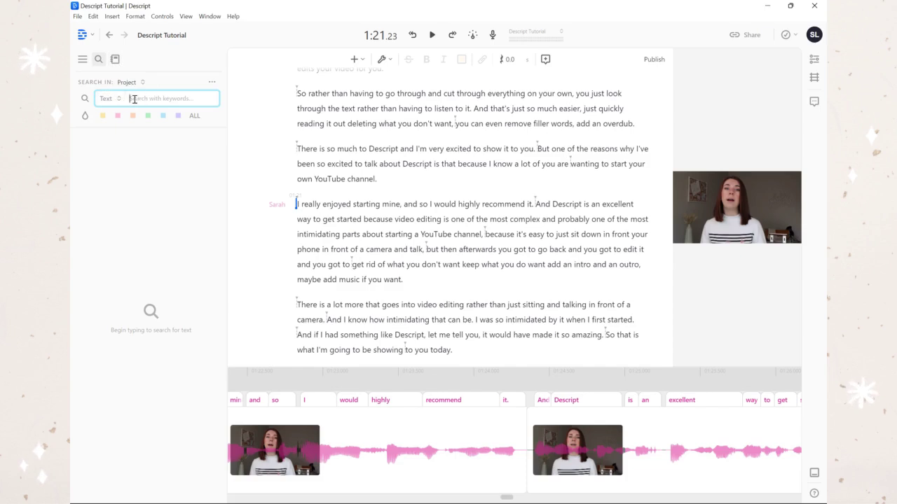
text(descript)
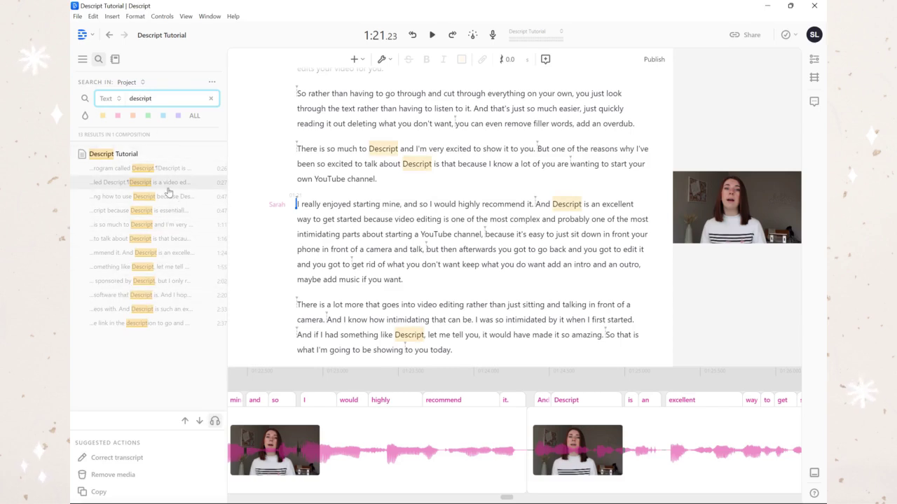
click(129, 460)
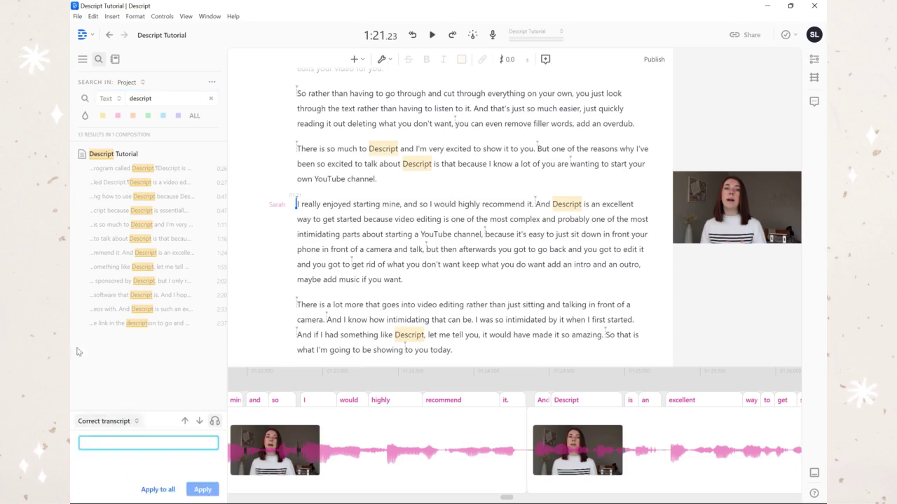
click(185, 421)
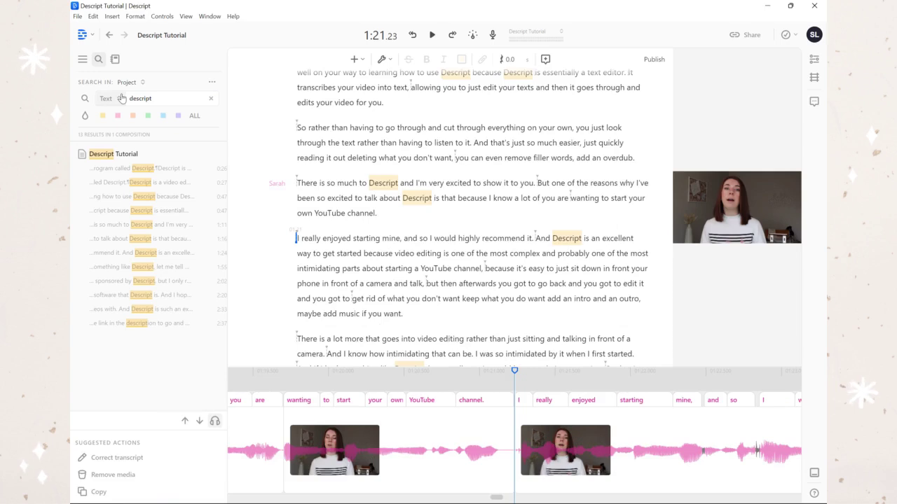
Find word gaps longer than 1 second across the project and shorten all of them to .5 seconds.
click(114, 102)
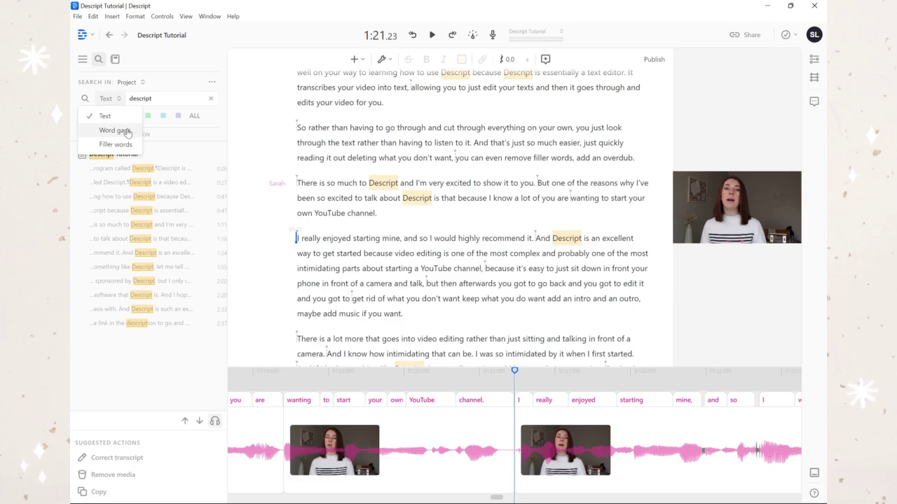
click(115, 131)
click(168, 100)
text(1)
key(Return)
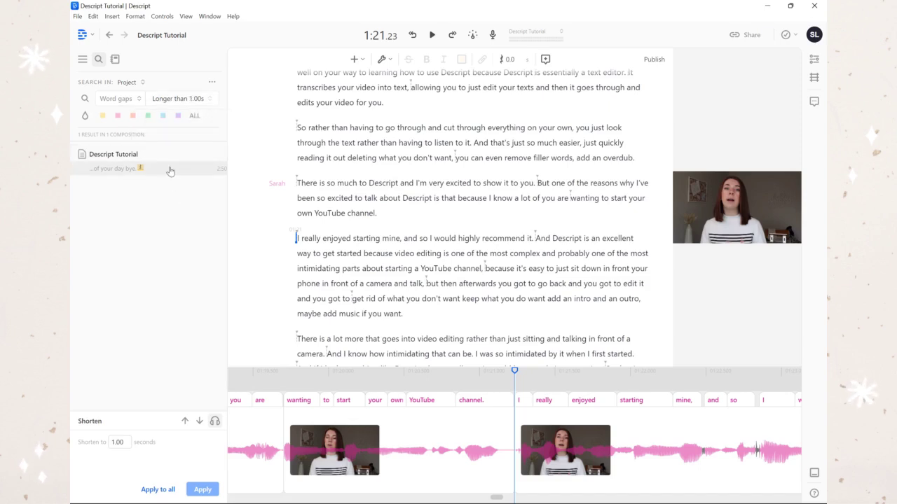
click(118, 440)
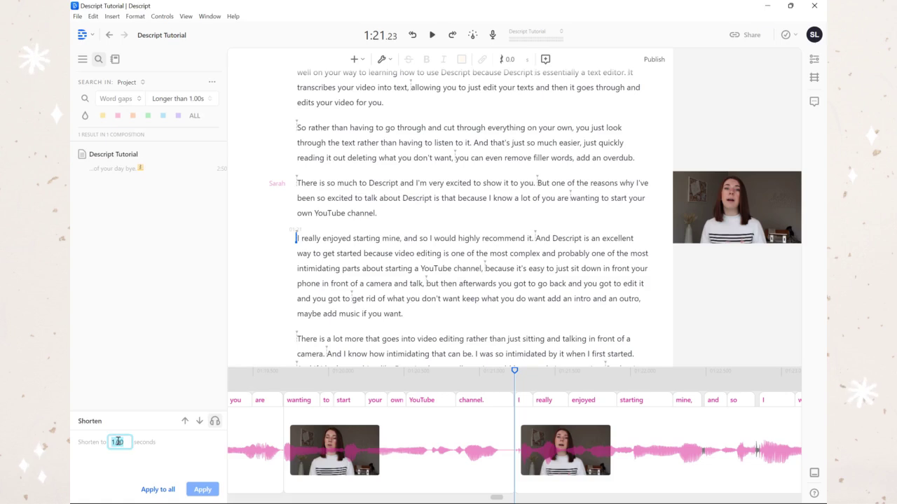
key(BackSpace)
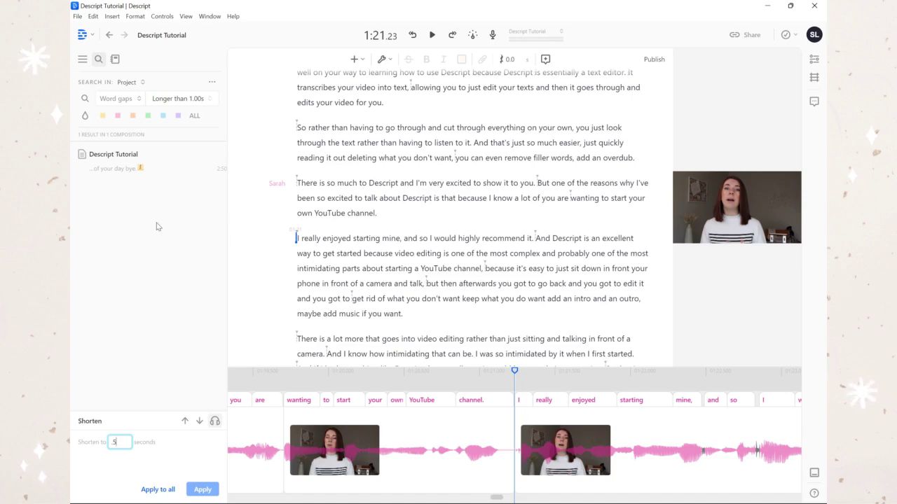
click(168, 273)
click(165, 491)
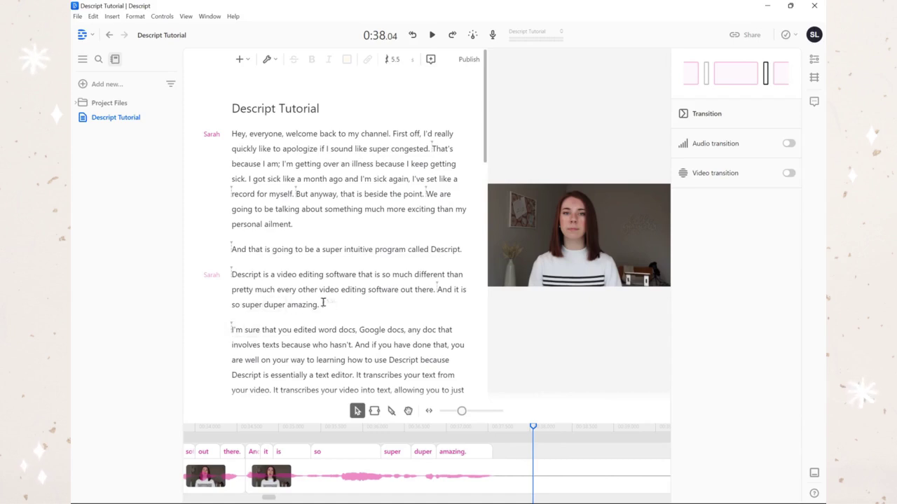
Set the word gap after "so super duper amazing." to 0 seconds and play back the joined sentences.
drag(269, 498, 279, 499)
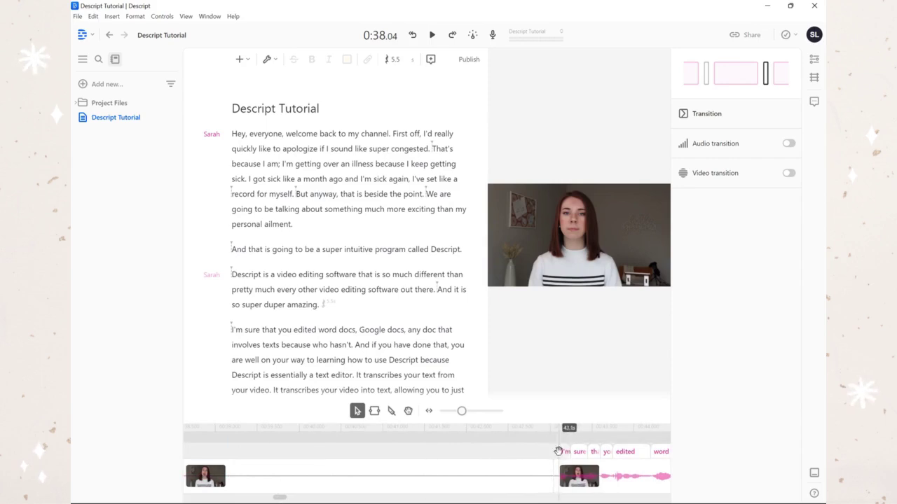
click(389, 60)
text(0)
key(Return)
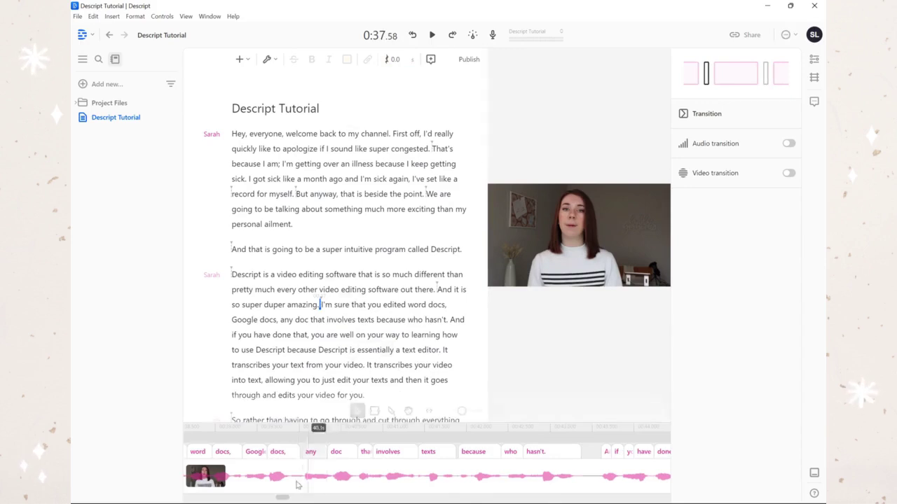
click(385, 437)
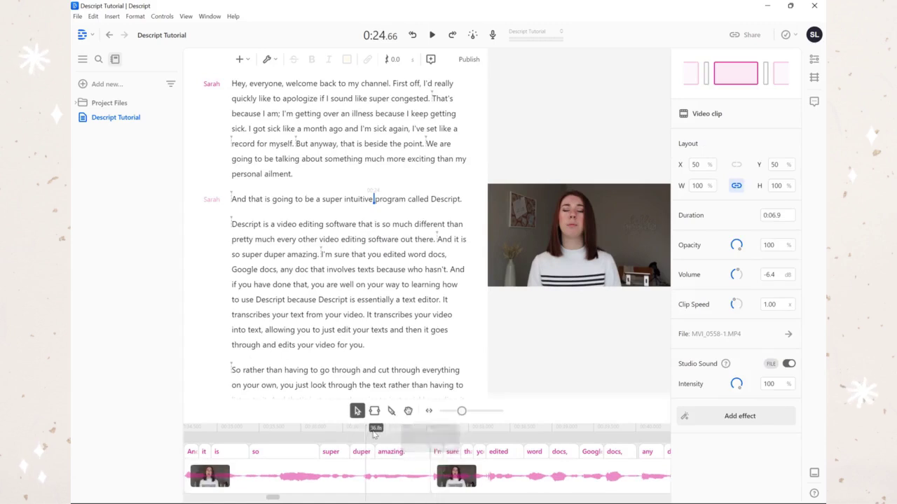
click(268, 436)
key(space)
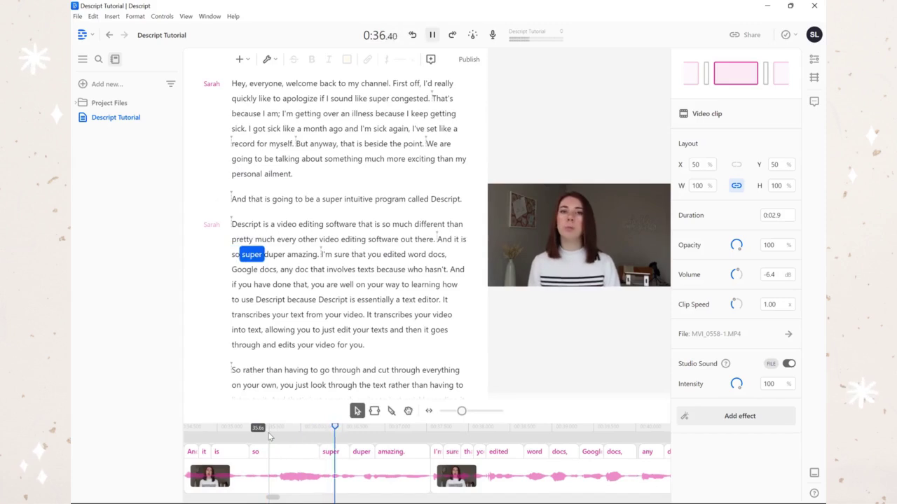
key(space)
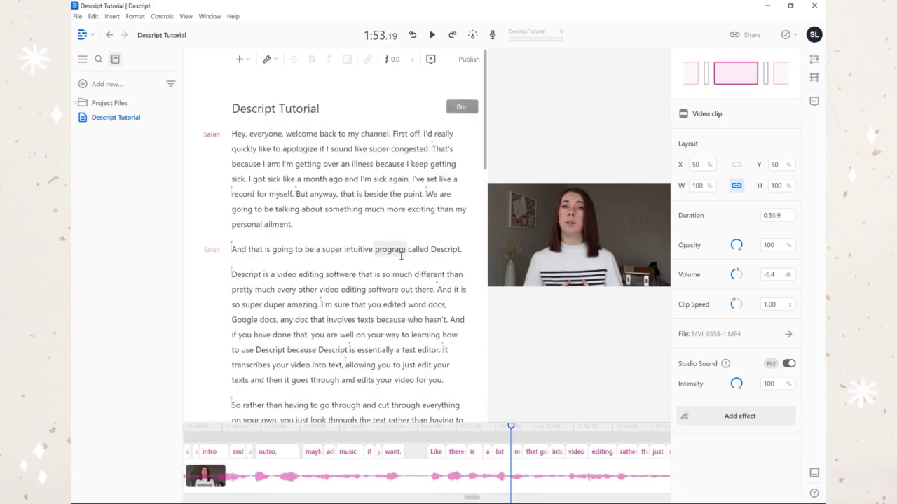
Look through the script for the underlined filler words.
scroll(402, 255, down, 5)
scroll(401, 252, down, 5)
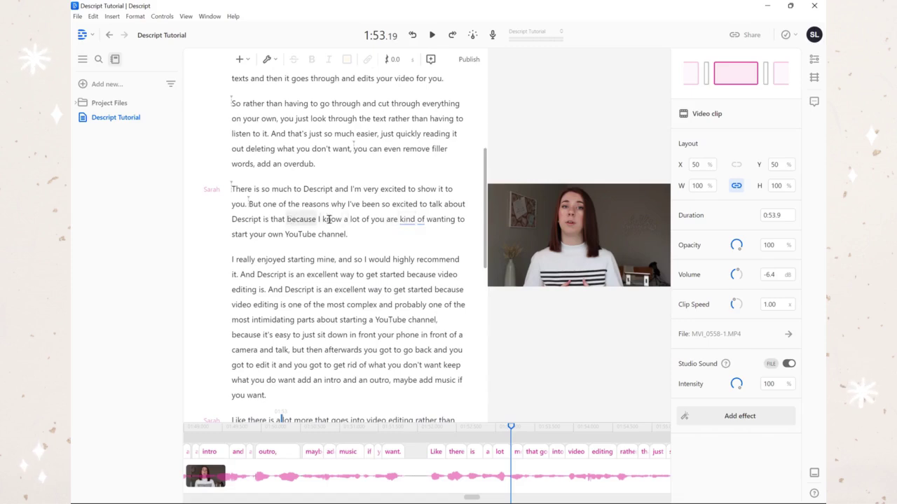
scroll(390, 212, down, 2)
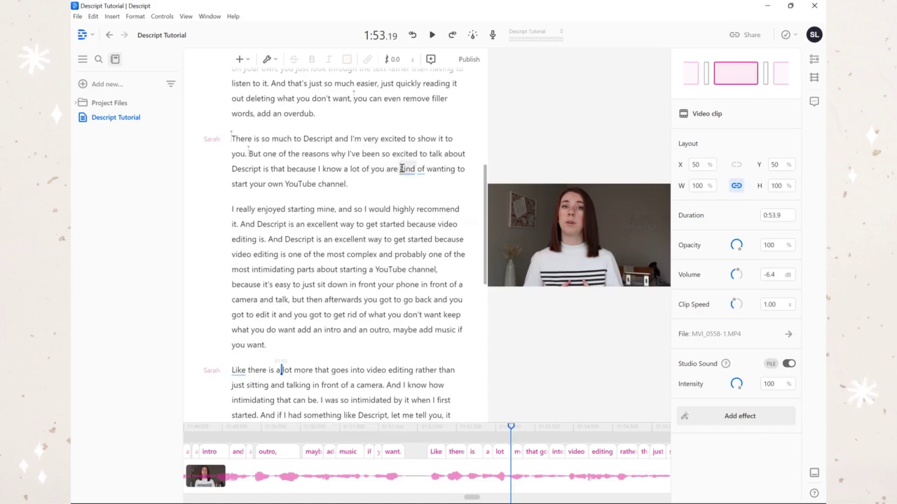
scroll(418, 166, down, 6)
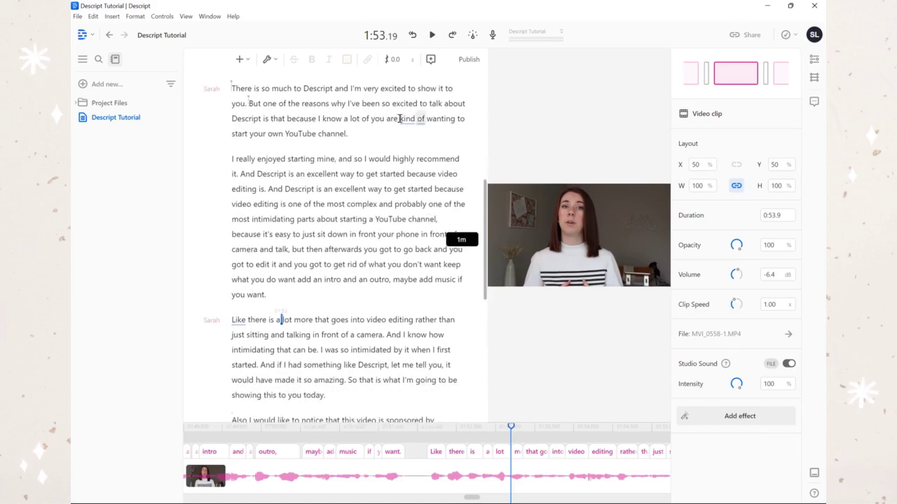
scroll(238, 219, down, 8)
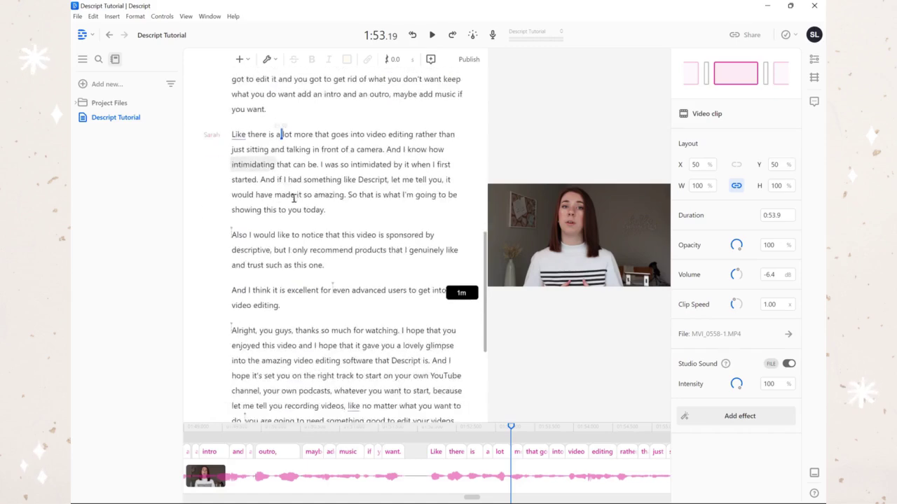
scroll(353, 286, down, 3)
scroll(397, 211, up, 17)
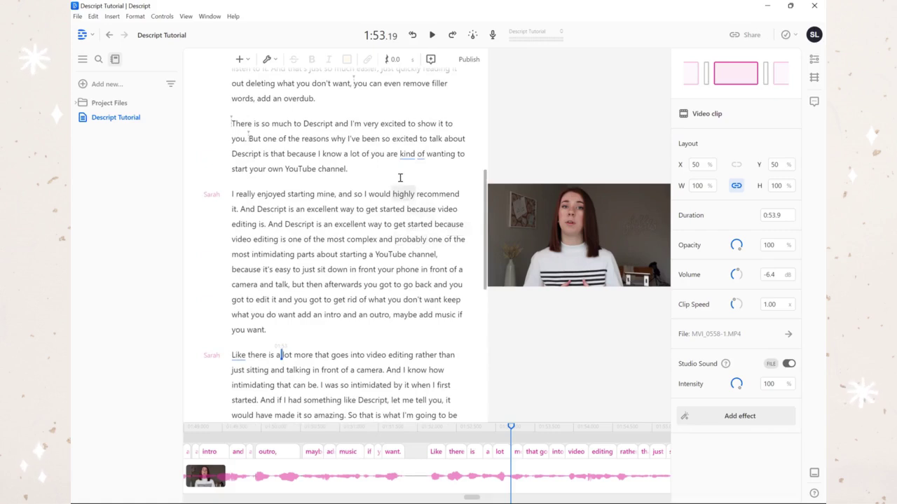
Remove all detected filler words from the composition and play back the paragraph starting "There is a lot more".
click(277, 61)
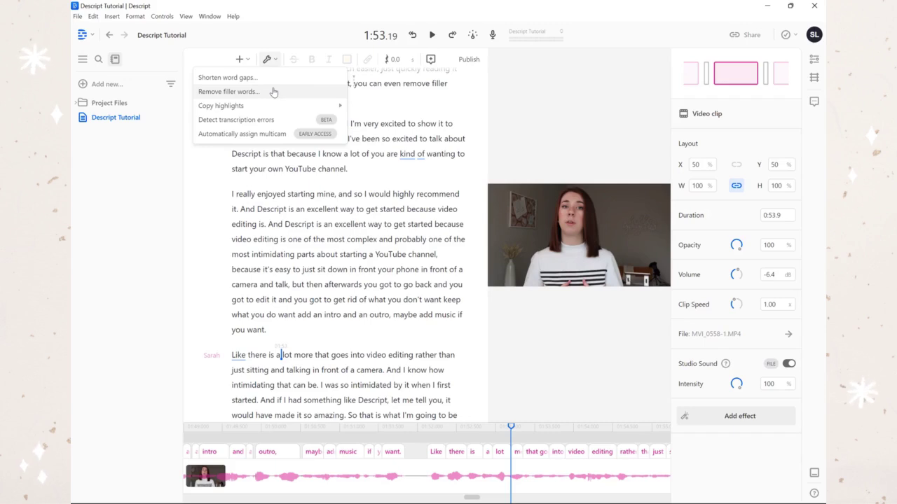
click(273, 92)
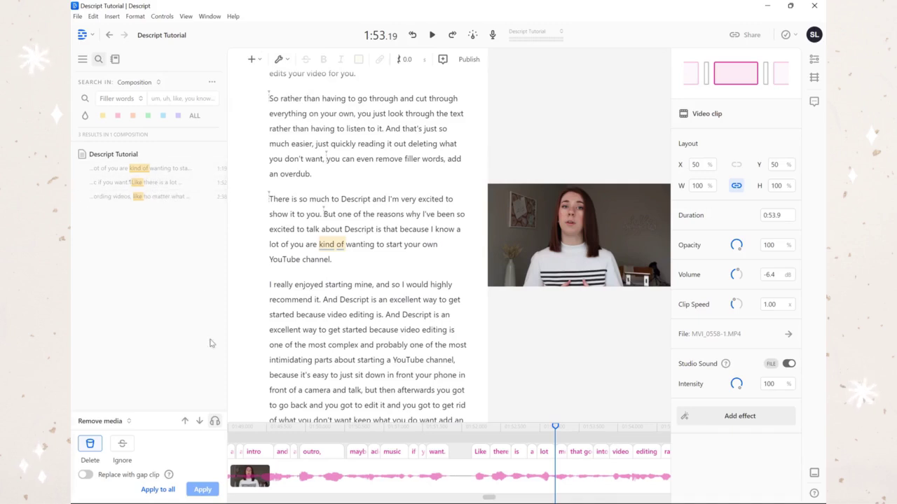
click(170, 493)
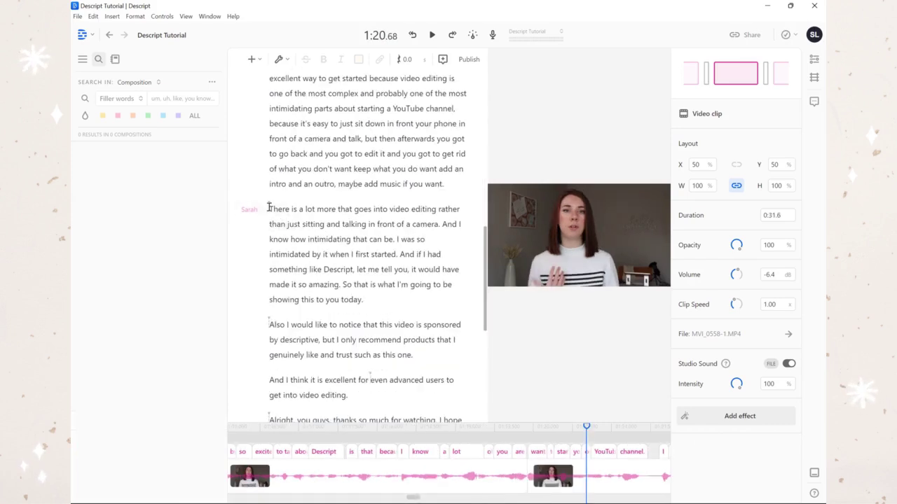
click(268, 208)
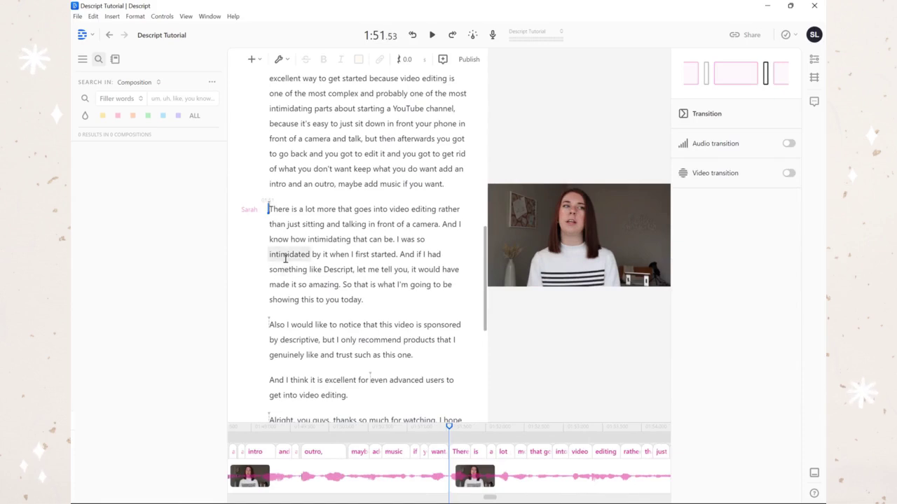
key(space)
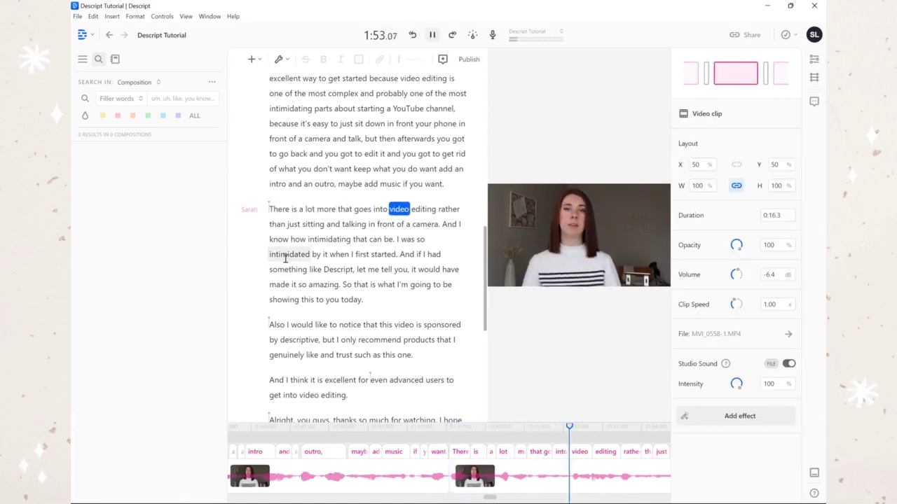
key(space)
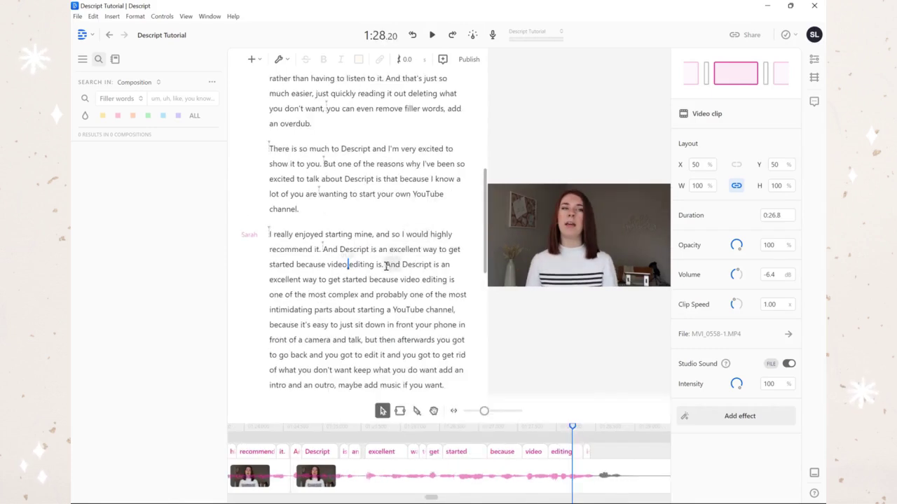
Delete the false start "And Descript is an excellent way to get started because video editing is." and play back the cut.
drag(384, 265, 322, 250)
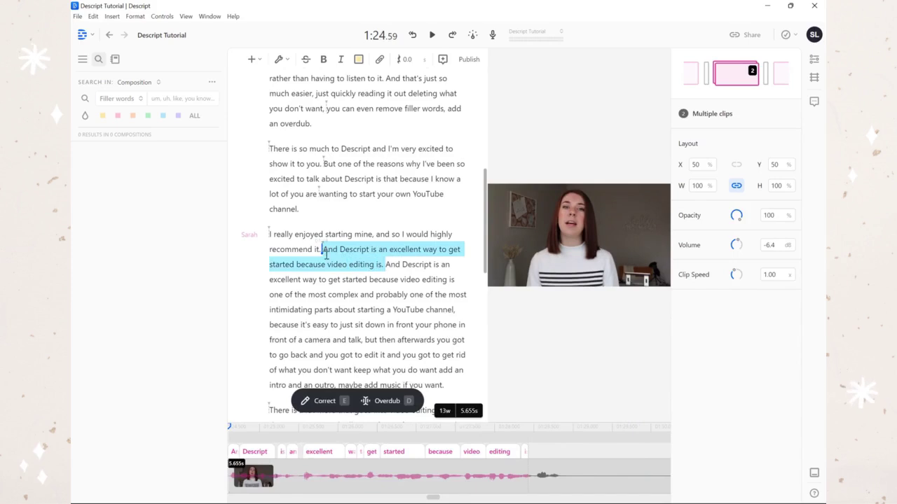
key(BackSpace)
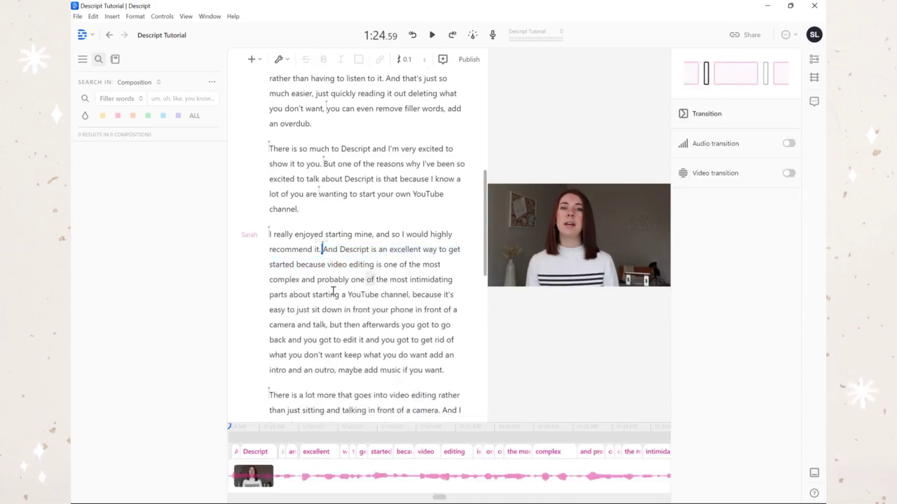
key(Home)
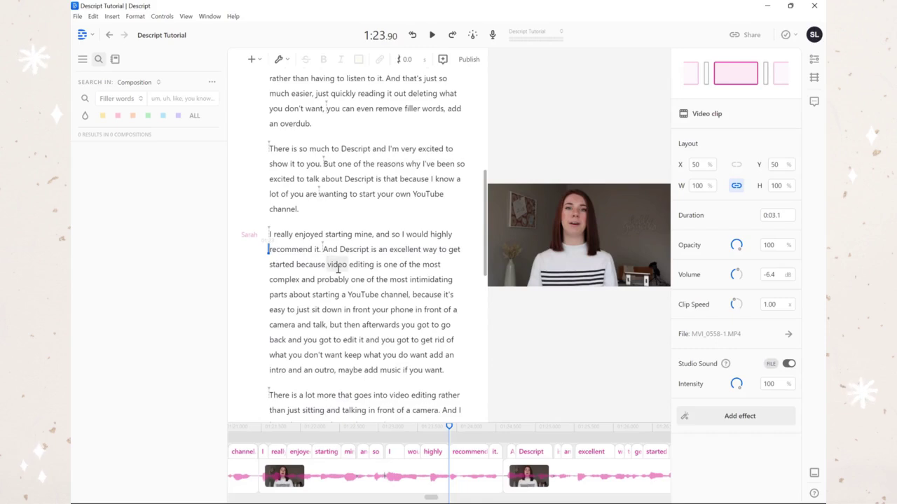
key(space)
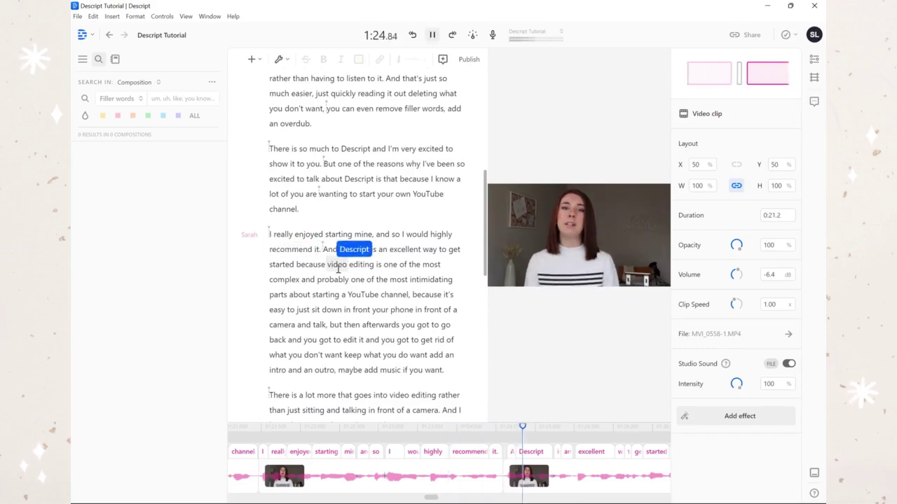
key(space)
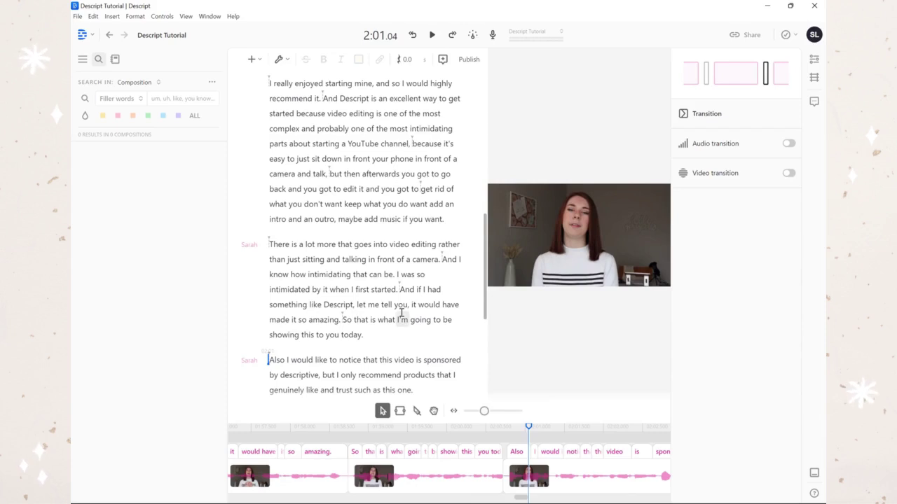
Delete the word "this" from "showing this to you today" and play back the edited sentence.
click(385, 320)
key(space)
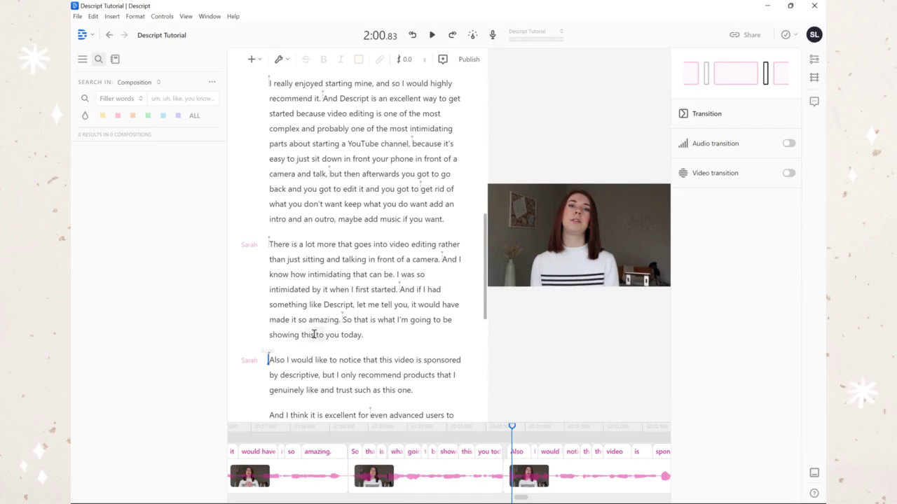
drag(318, 335, 300, 334)
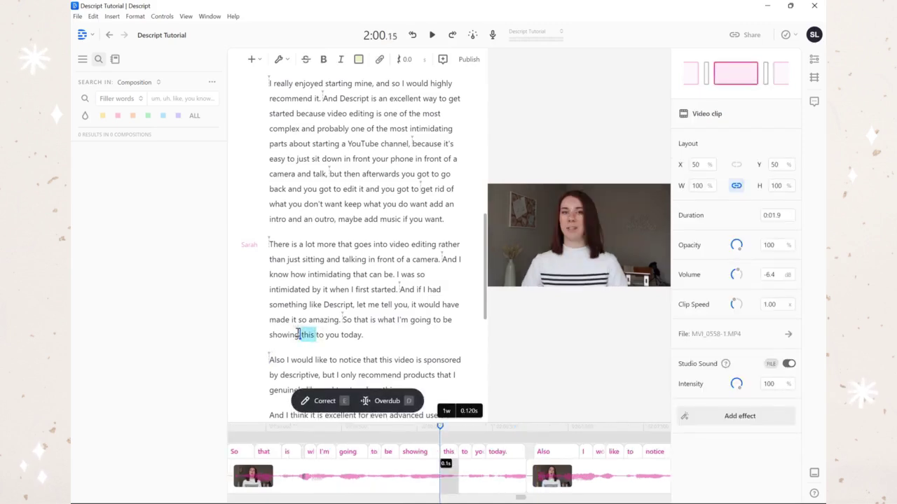
key(BackSpace)
click(343, 320)
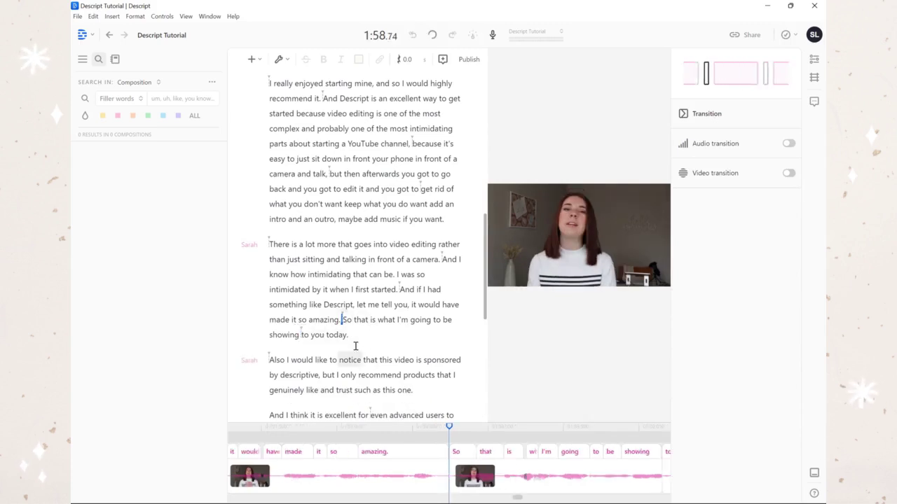
key(space)
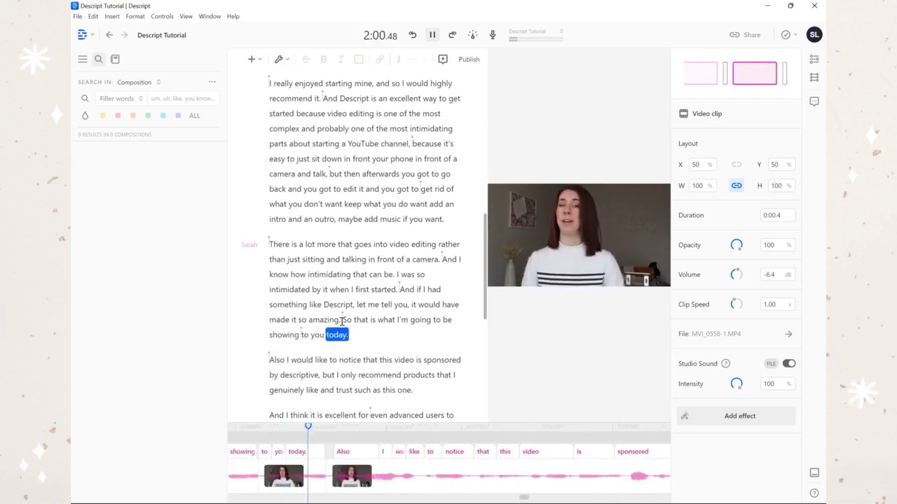
key(space)
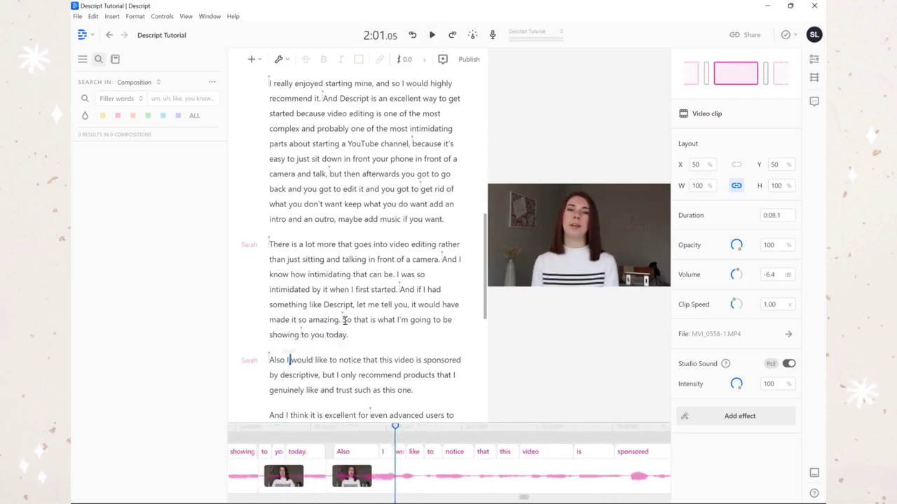
Insert a text clip over the words "sponsored by Descript" in the script and make it read "Sponsored by Descript".
drag(309, 275, 423, 260)
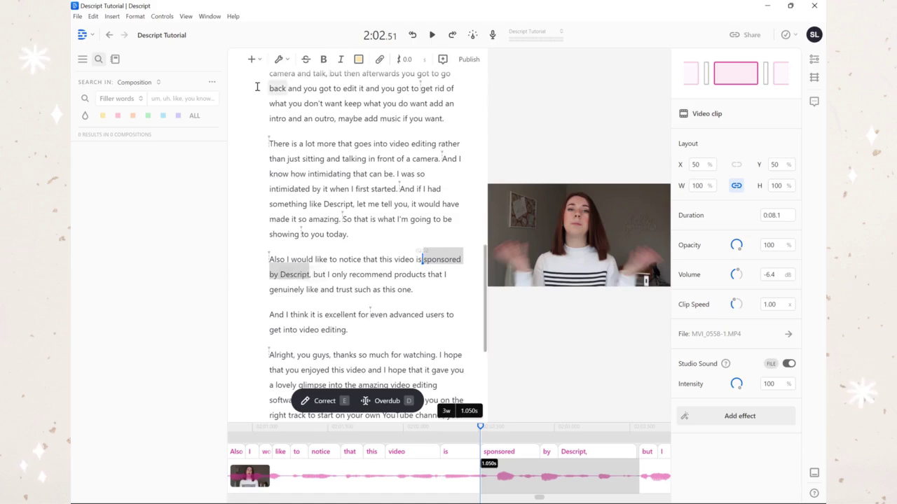
click(251, 59)
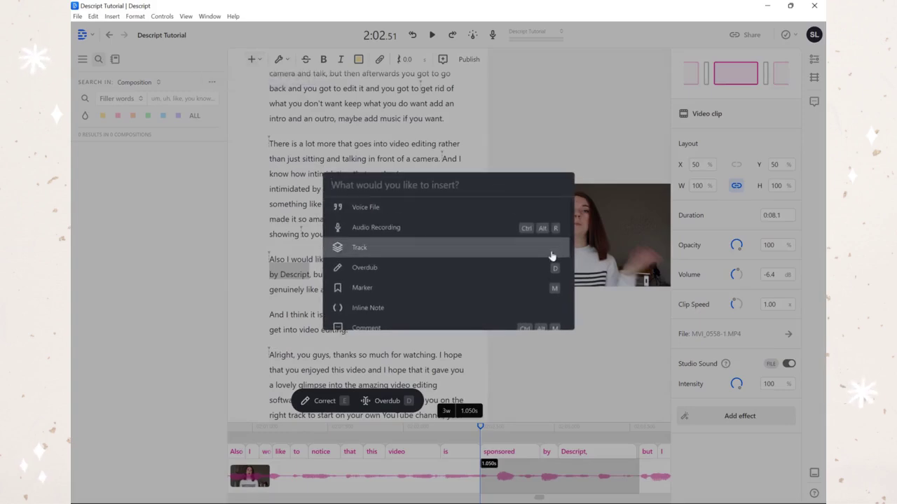
scroll(413, 228, down, 2)
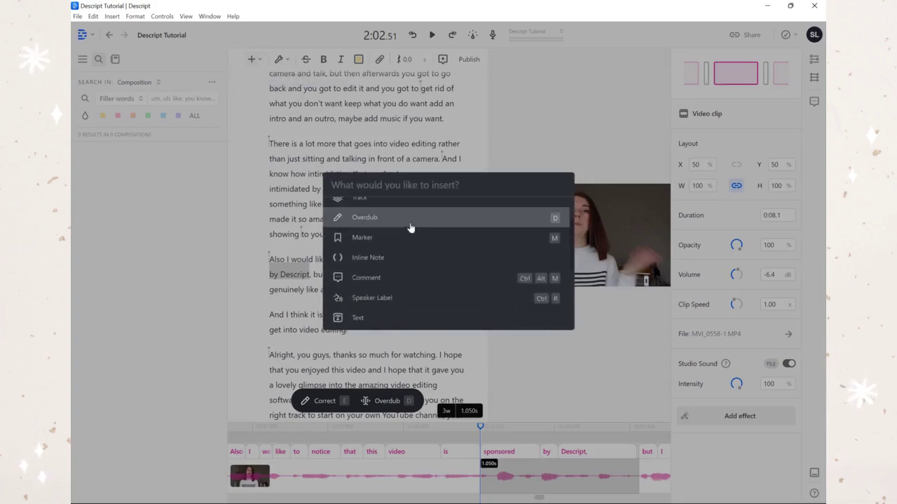
scroll(420, 273, up, 1)
scroll(425, 279, down, 3)
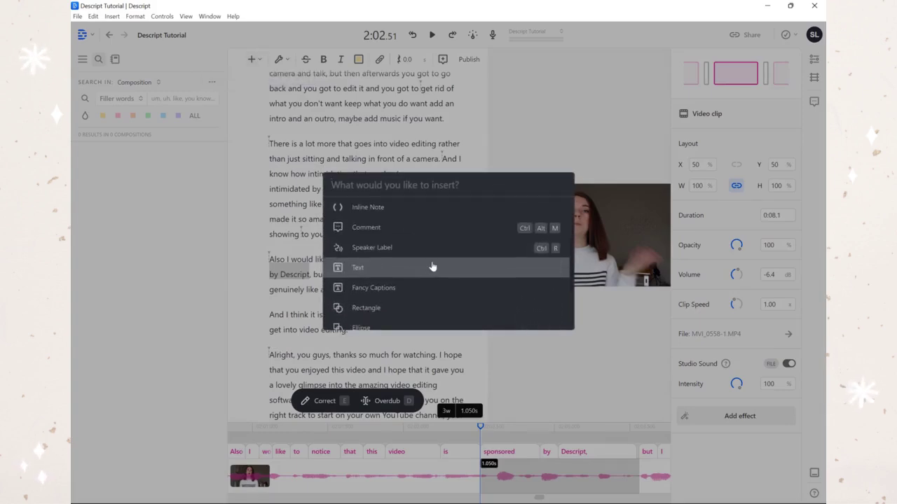
scroll(424, 275, down, 3)
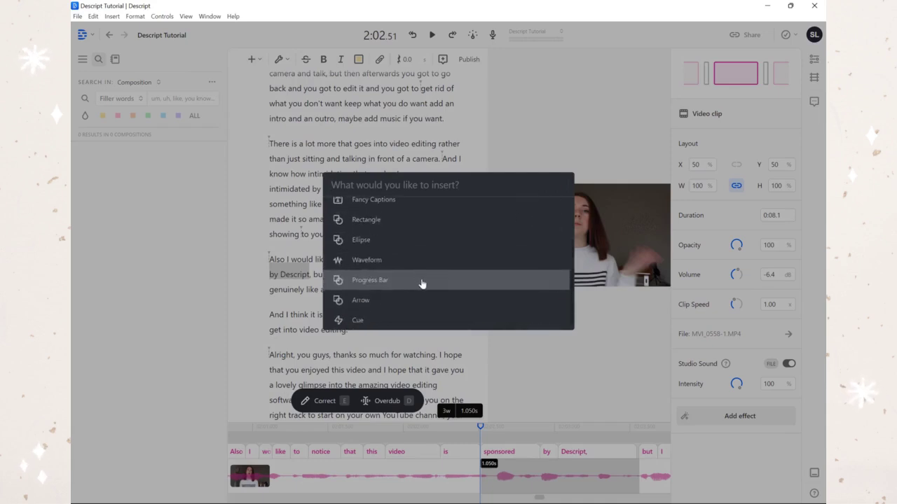
scroll(422, 281, up, 2)
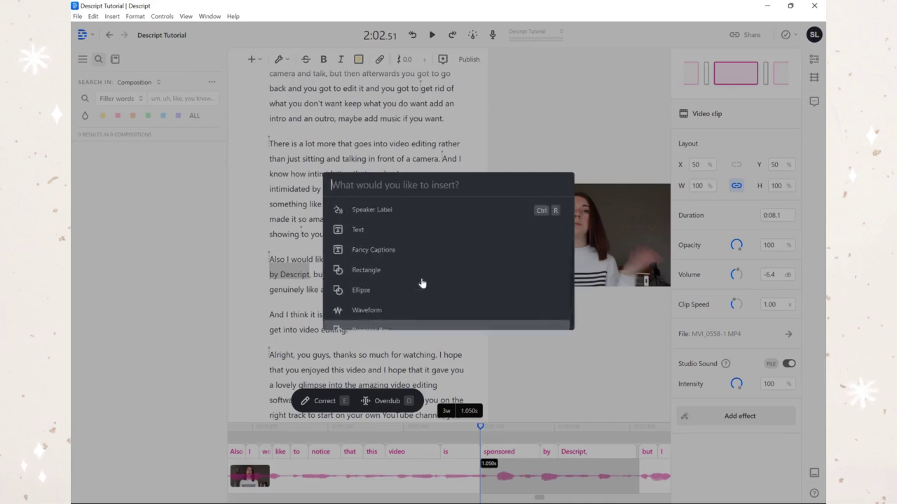
click(396, 237)
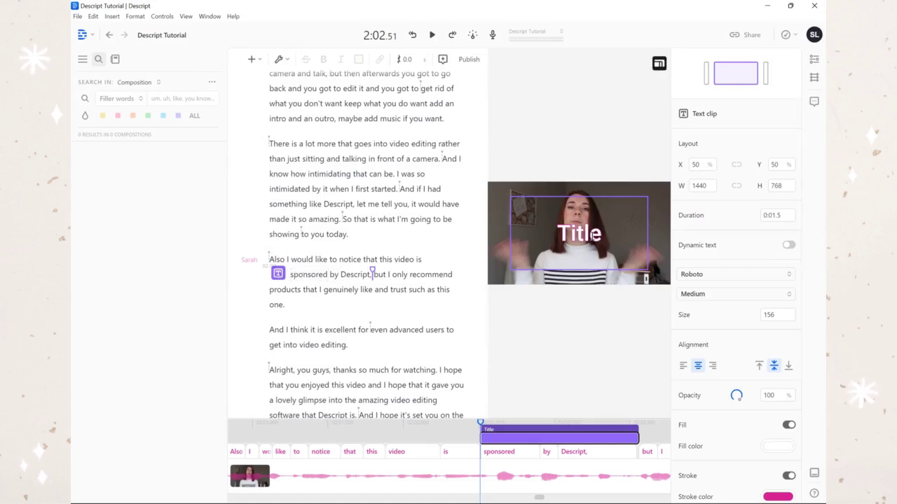
double_click(584, 234)
text(Sponsored by Descript)
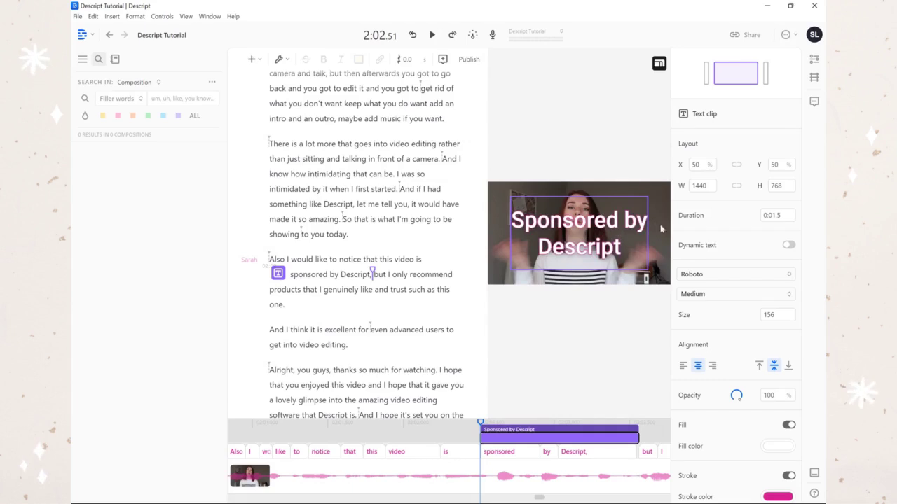
Change the stroke color of the "Sponsored by Descript" title to white (FFFFFF).
scroll(703, 242, down, 5)
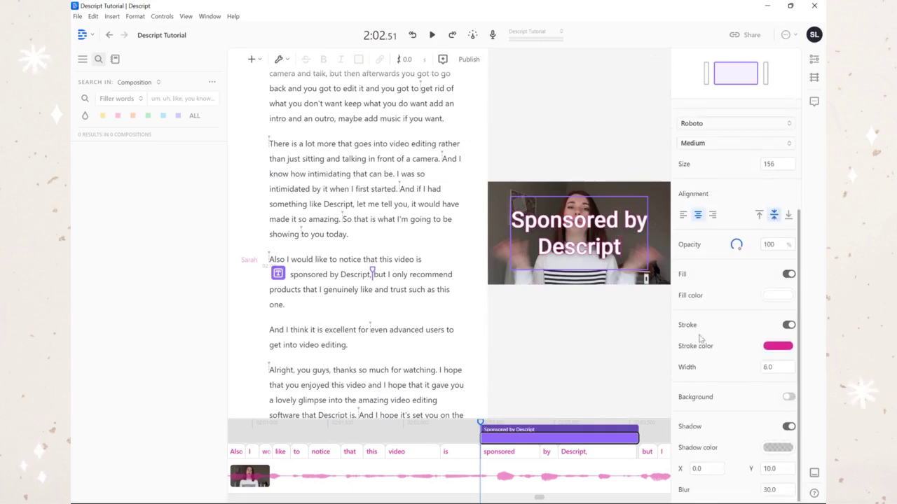
click(772, 346)
click(734, 325)
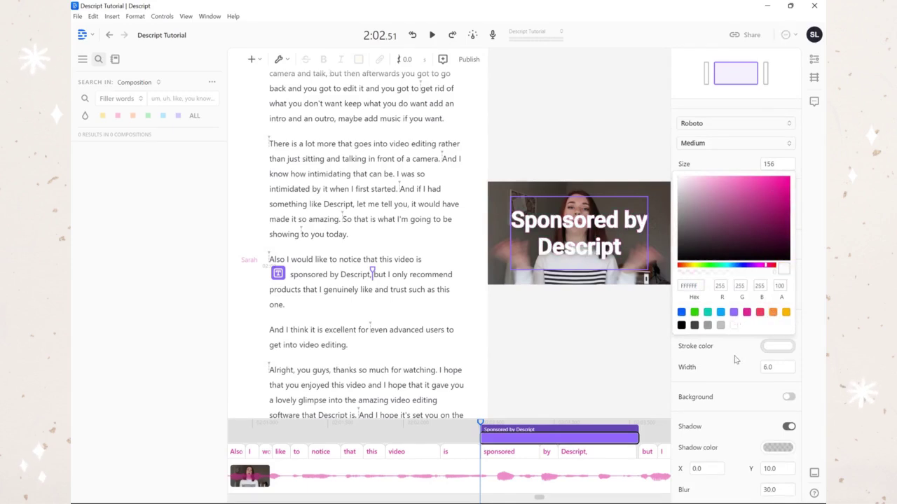
click(739, 365)
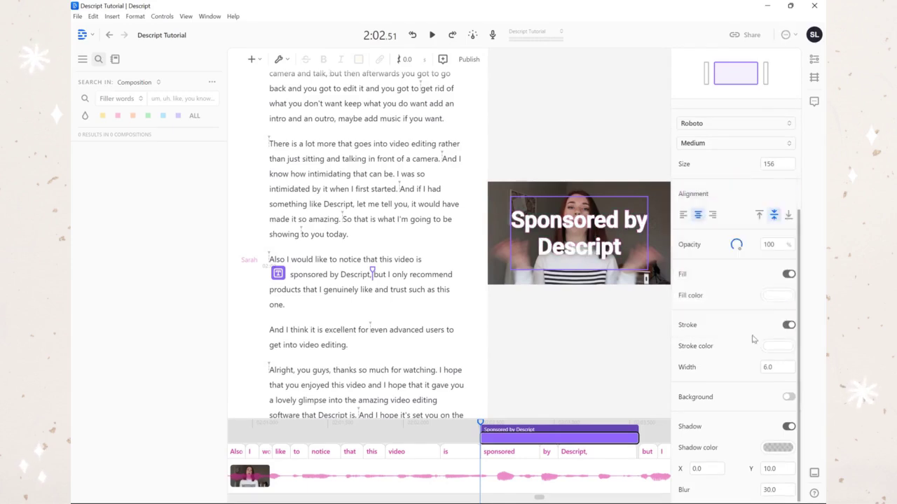
Set the title's font to Sora, its weight to Light and its size to 76.
scroll(762, 233, up, 3)
click(762, 231)
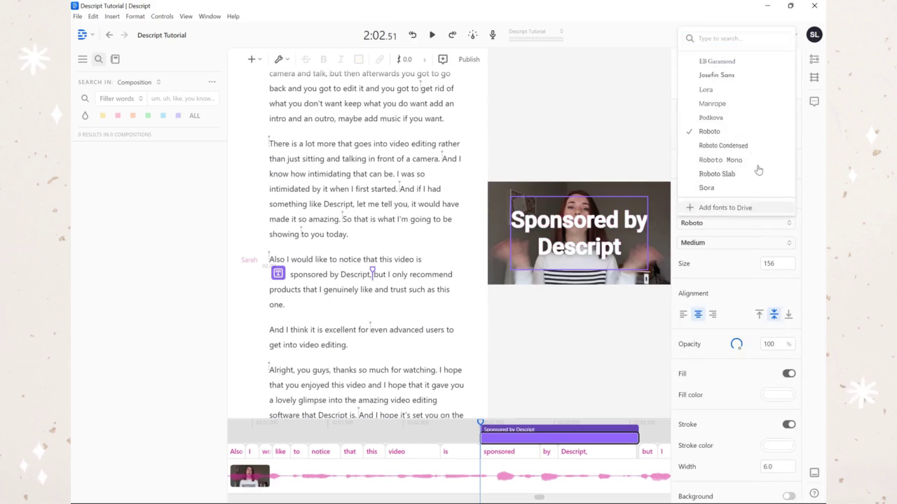
click(742, 117)
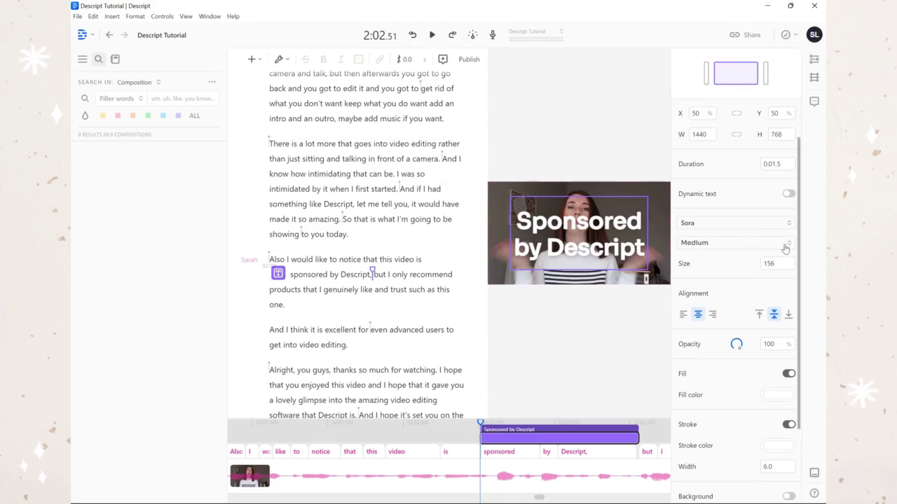
drag(789, 269, 392, 252)
Reduce the title's stroke width to 3.0 and move the title to the lower part of the video frame.
scroll(771, 301, down, 3)
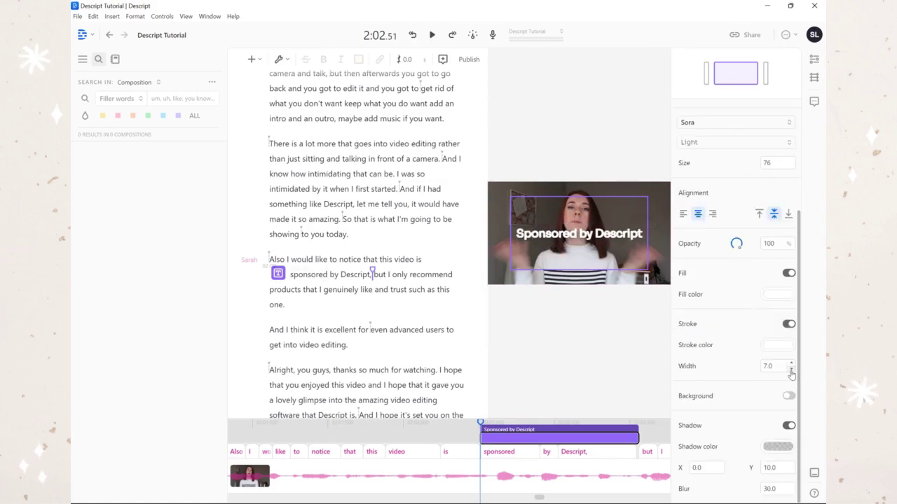
click(790, 371)
click(790, 371)
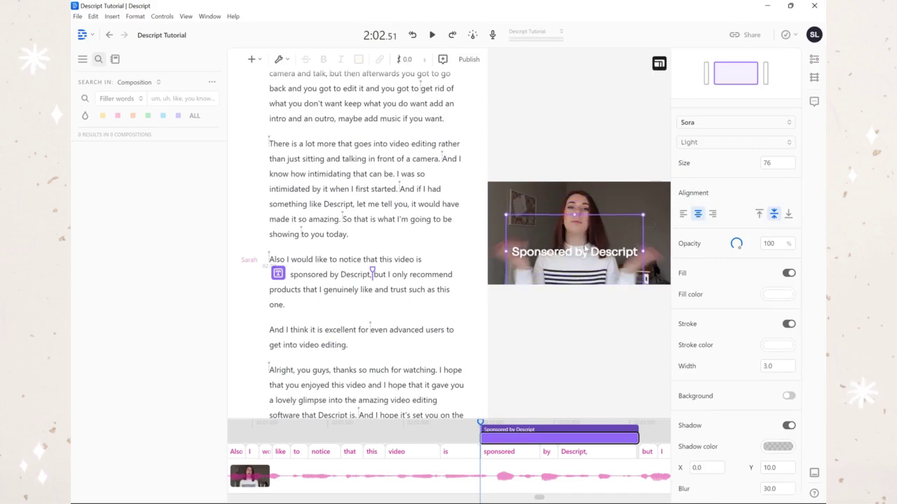
click(600, 363)
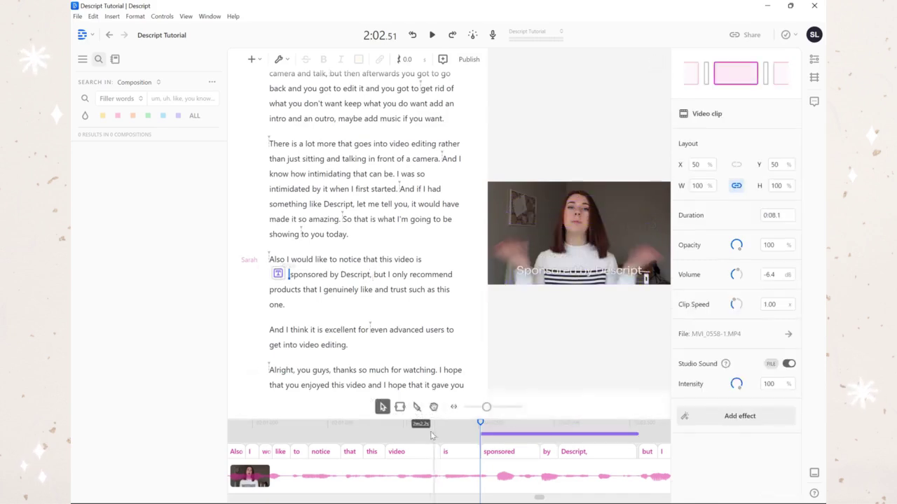
Play back the title, then extend its clip on the timeline so it ends just before the words "this one".
click(408, 433)
key(space)
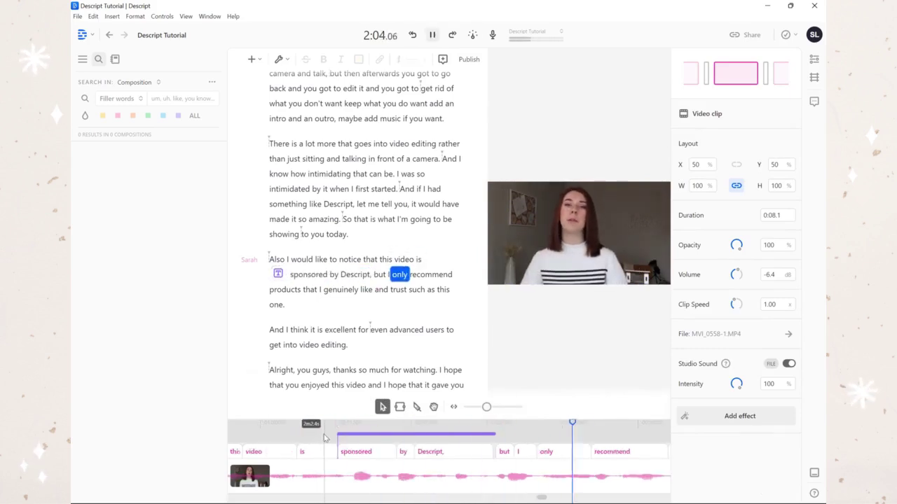
key(space)
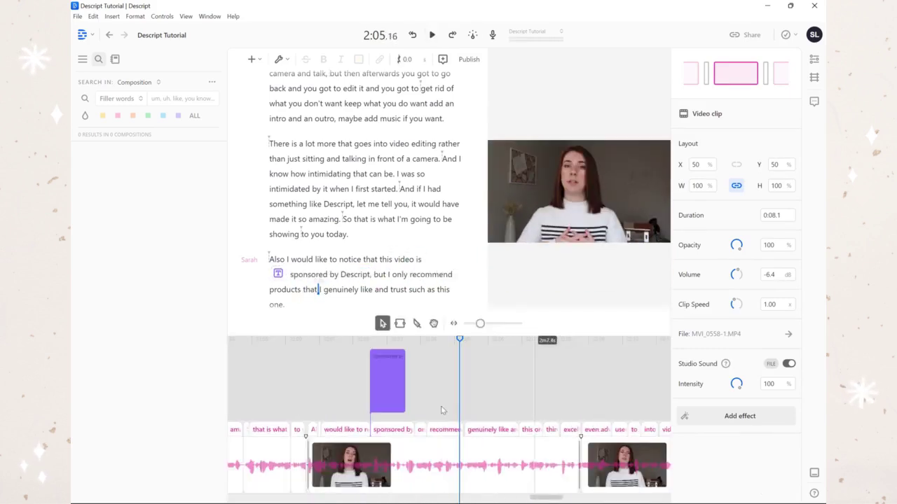
click(405, 378)
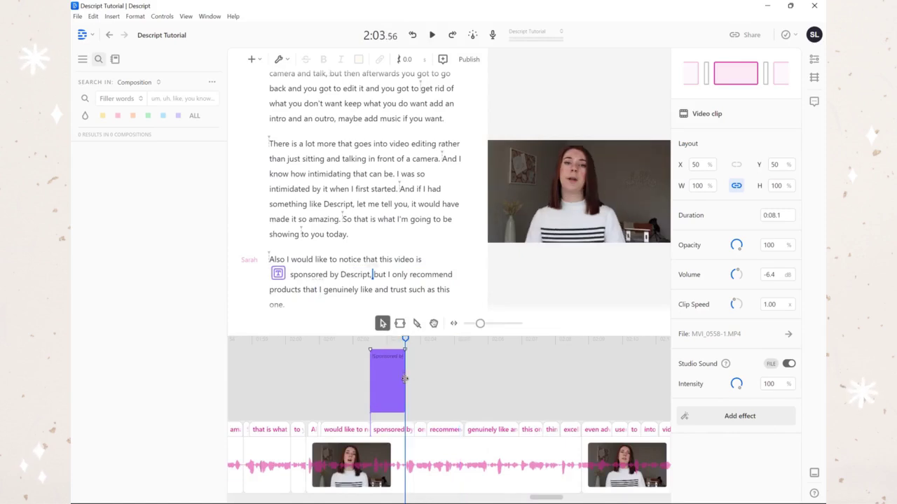
drag(405, 378, 517, 379)
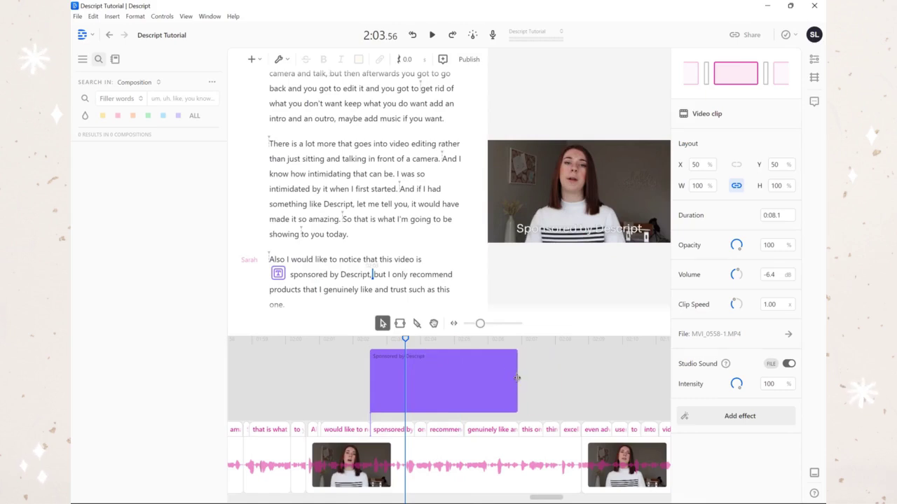
Play back the section around the lengthened "Sponsored by Descript" title to check its timing and appearance.
click(317, 361)
key(space)
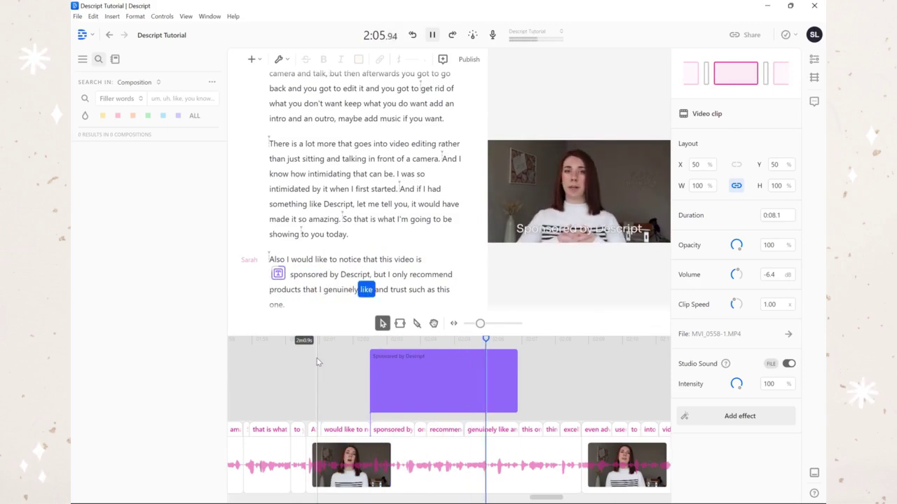
key(space)
click(415, 340)
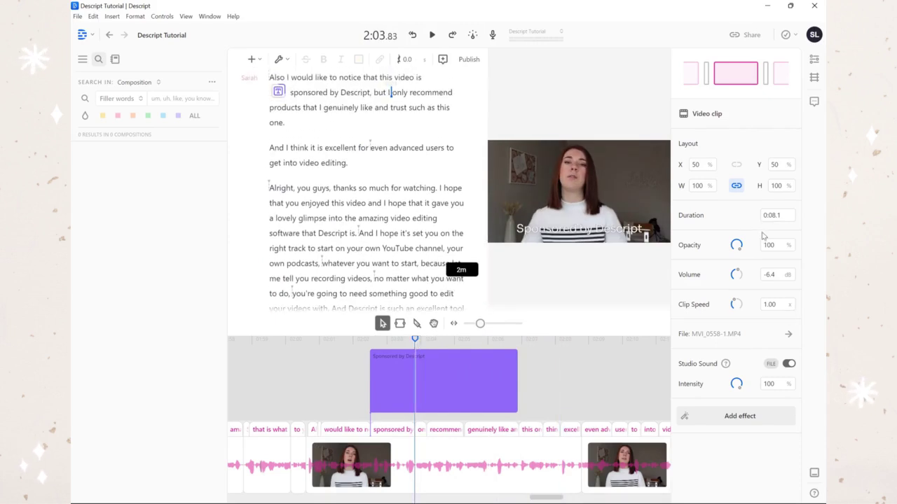
click(353, 373)
key(space)
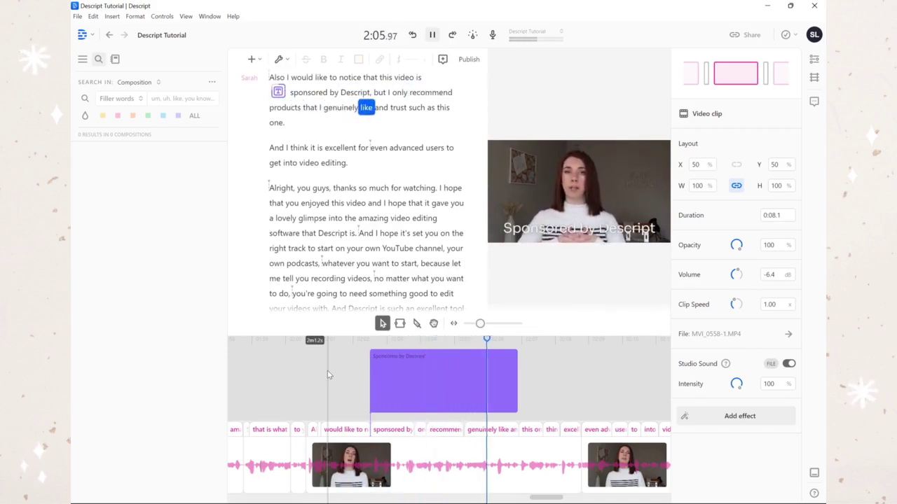
key(space)
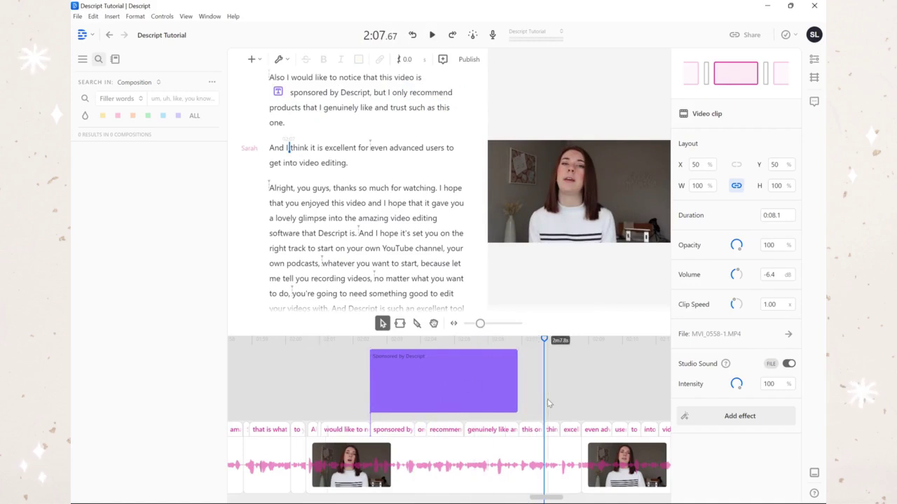
Insert Fancy Captions at the very beginning of the composition.
key(Home)
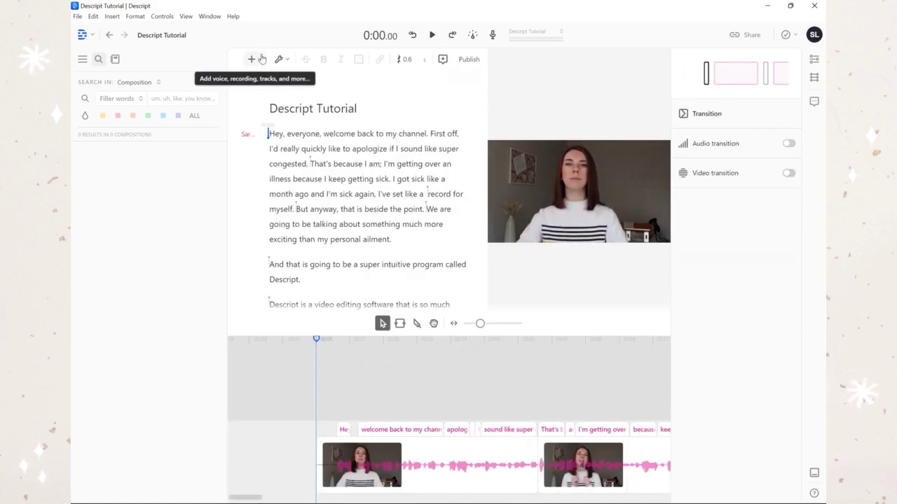
click(261, 60)
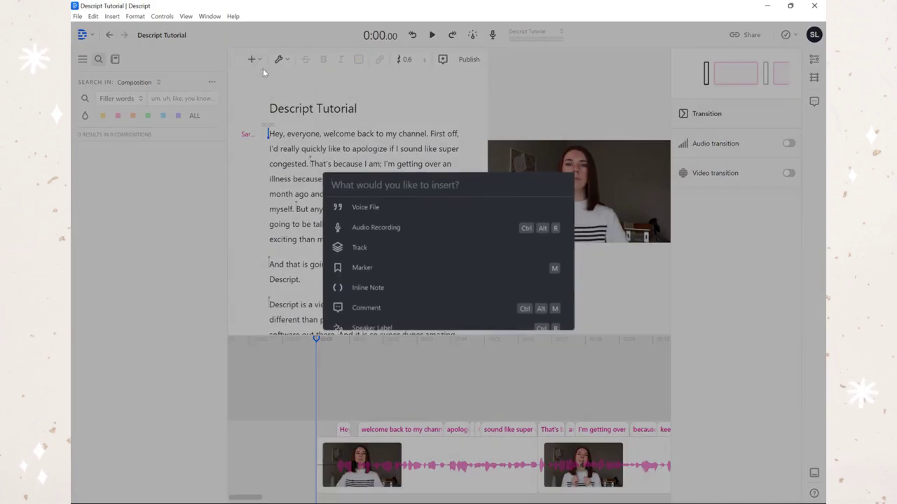
scroll(482, 290, down, 3)
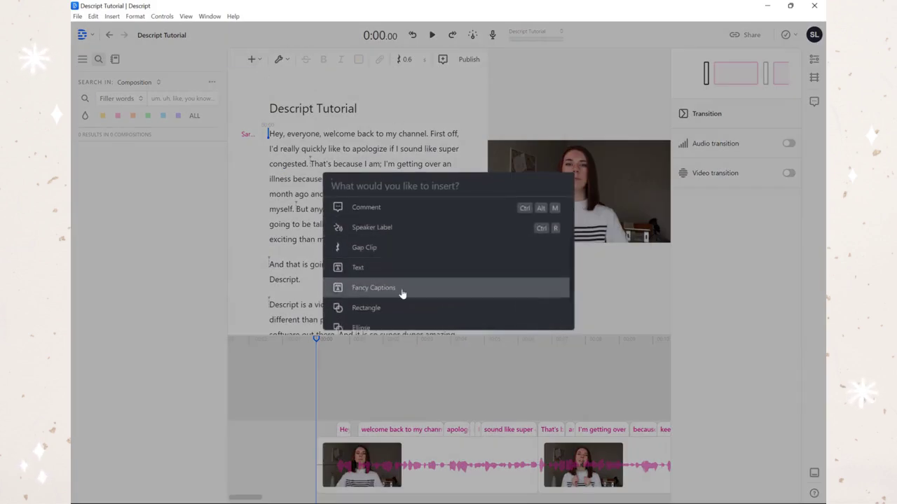
click(402, 292)
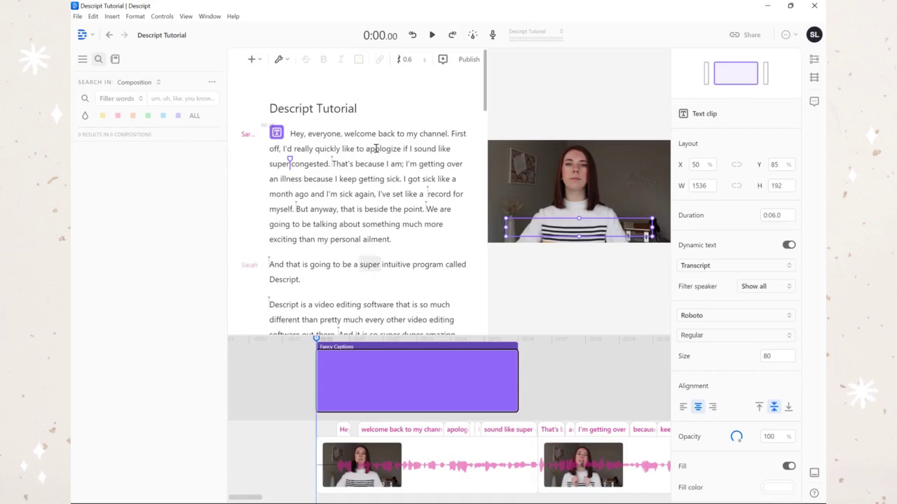
scroll(396, 215, down, 1)
scroll(395, 218, down, 2)
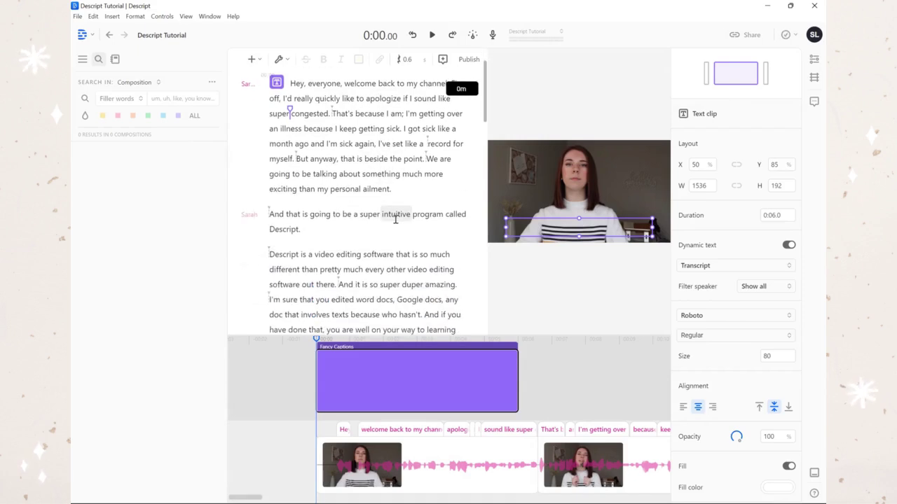
scroll(396, 219, up, 3)
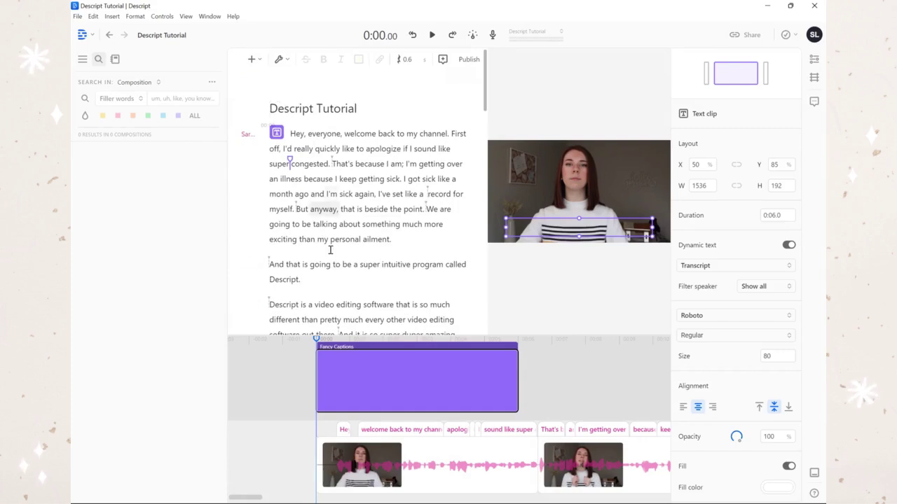
Play back the opening with the Fancy Captions, then delete the captions clip from the timeline.
key(space)
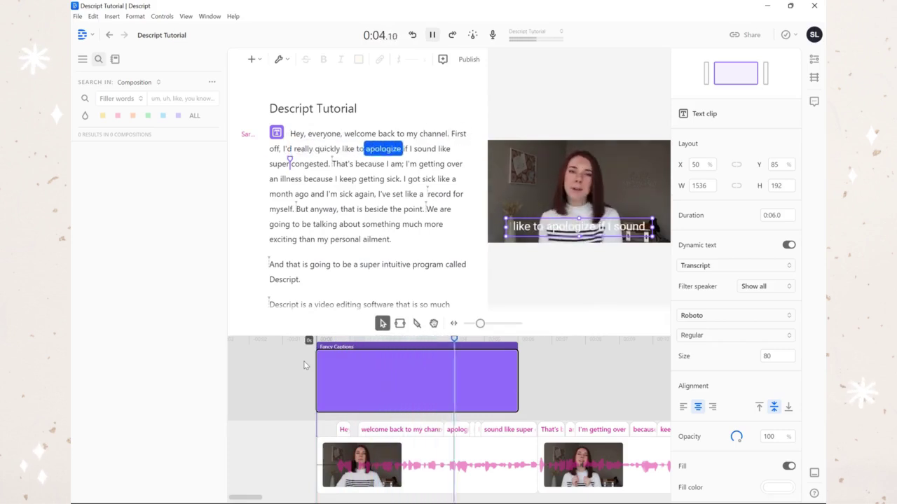
key(space)
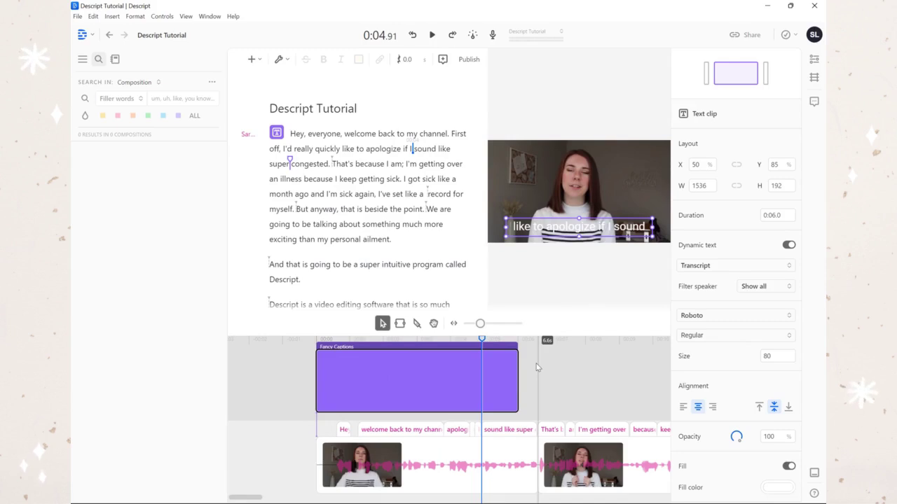
click(409, 377)
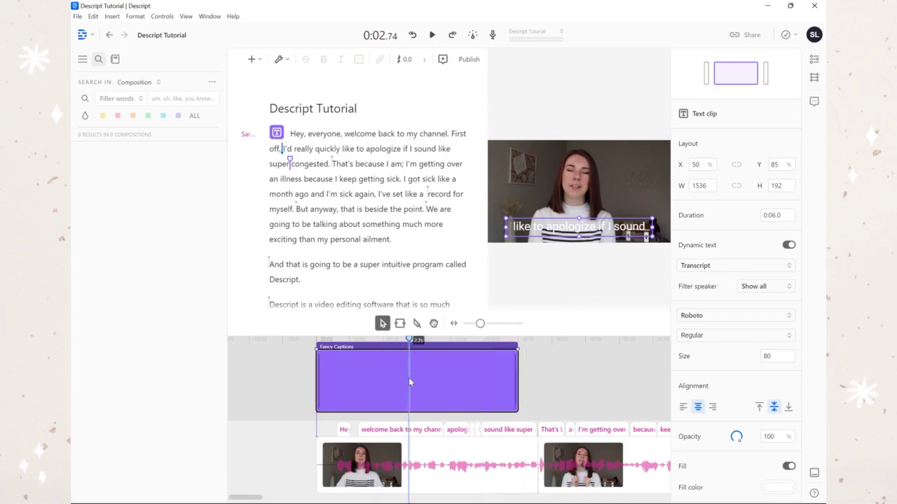
right_click(408, 378)
key(Delete)
key(space)
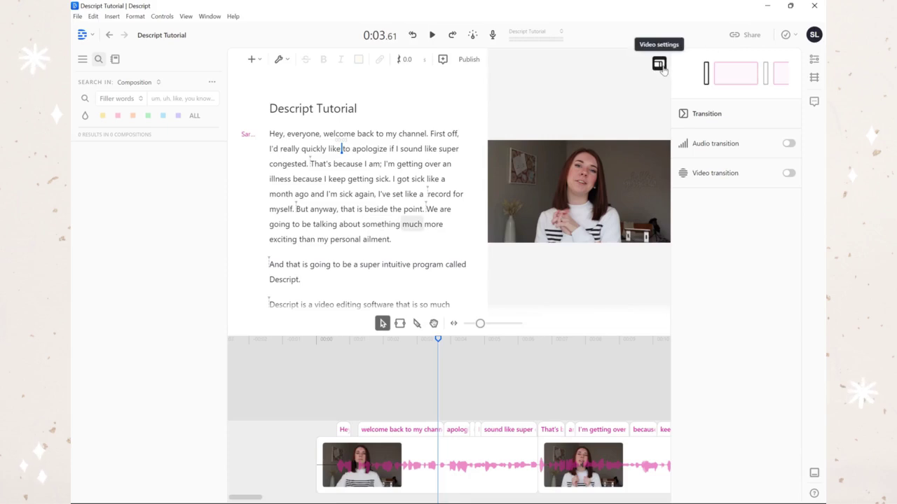
Duplicate the Descript Tutorial composition and set the copy's orientation to Portrait (9:16).
click(115, 59)
right_click(137, 122)
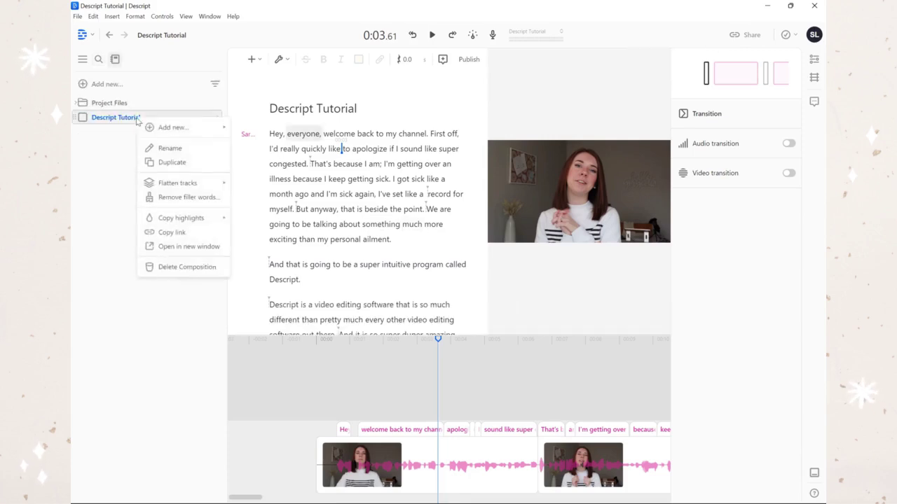
click(172, 162)
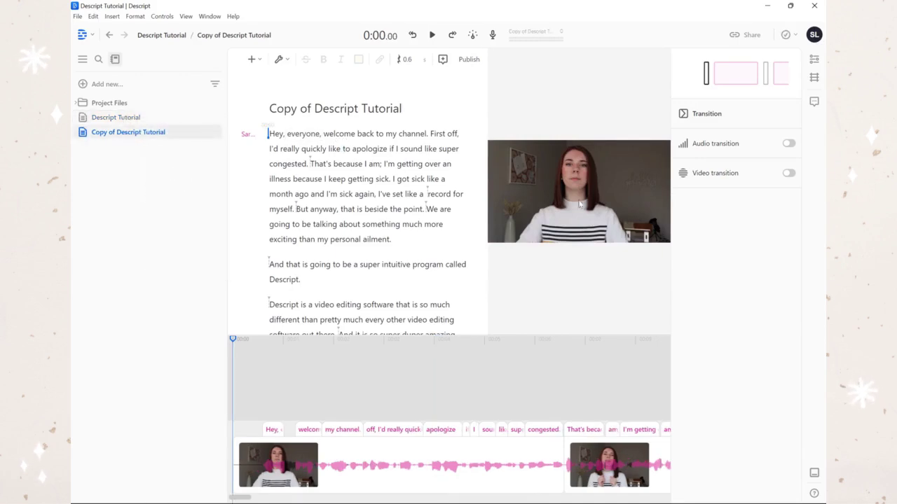
click(660, 65)
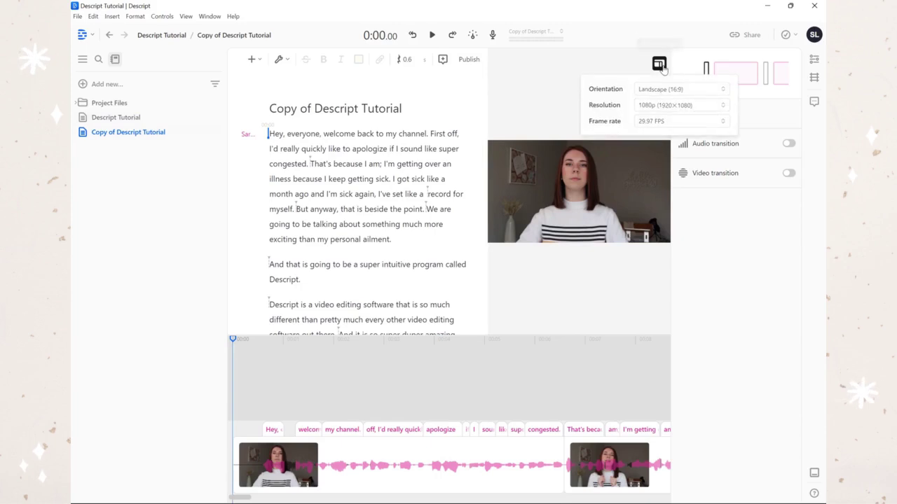
click(686, 91)
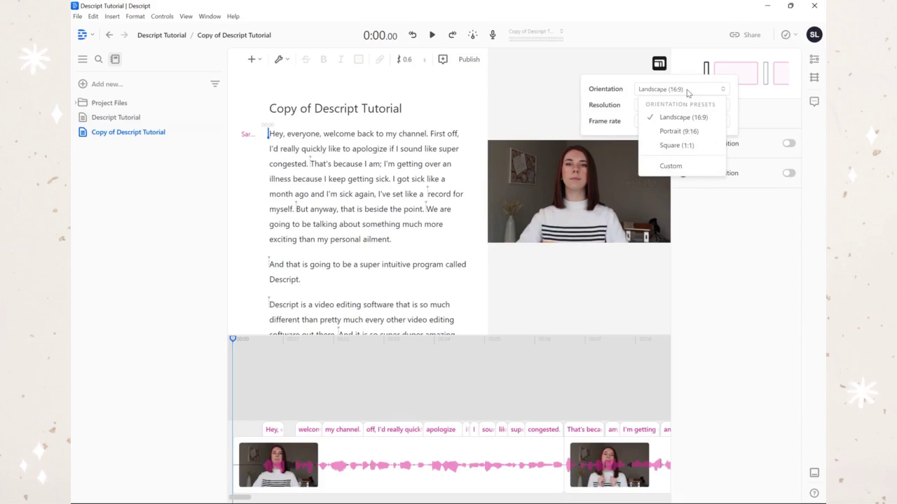
click(686, 135)
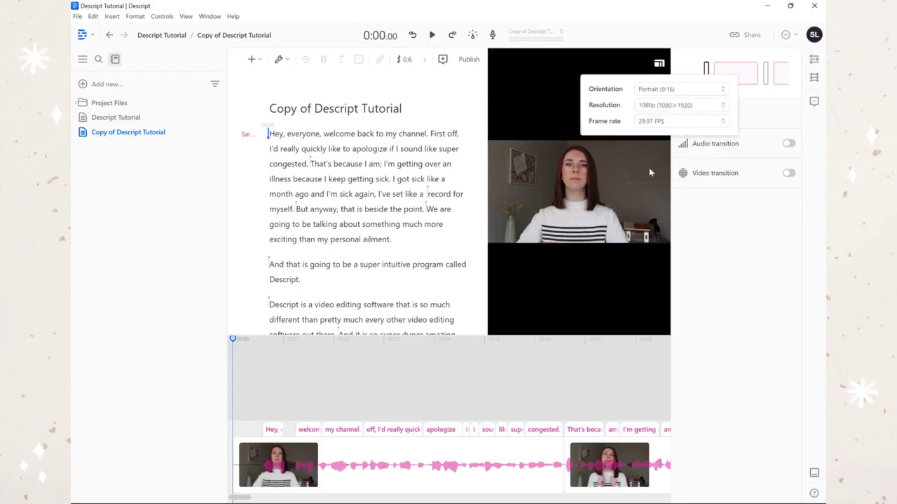
Try enlarging the video clip to fill the whole portrait frame, then undo the resizing.
click(583, 208)
drag(578, 243, 580, 327)
drag(578, 140, 600, 181)
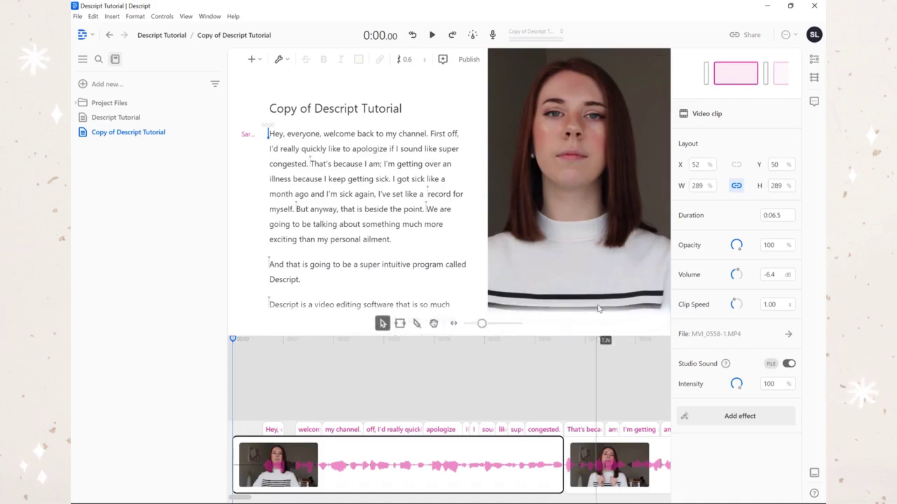
key(ctrl+z)
key(ctrl+z)
Move the video clip to the upper edge of the portrait frame and enlarge it slightly.
drag(598, 211, 588, 109)
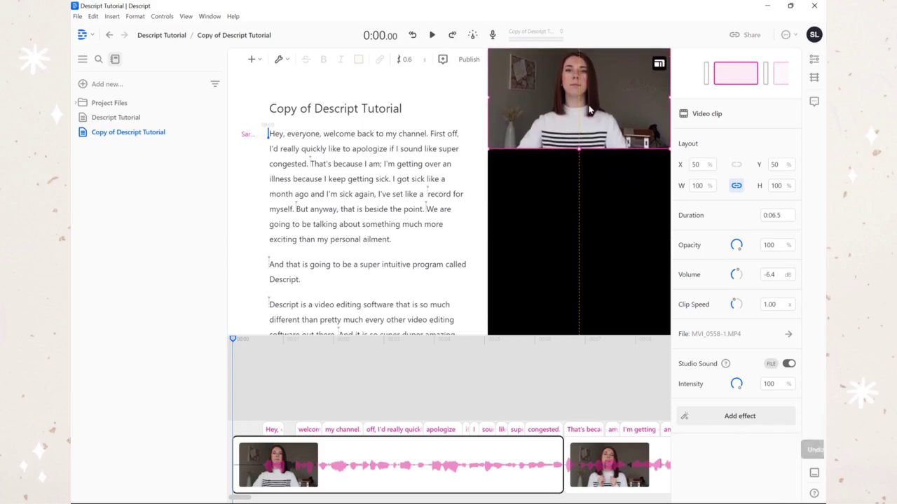
drag(582, 150, 578, 174)
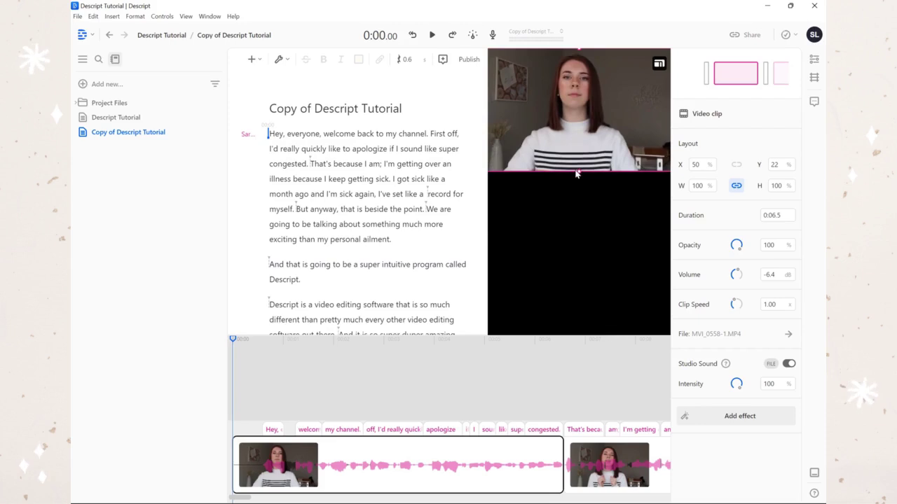
Insert a rectangle and stretch it to about 1078 by 977 to cover the empty area below the video.
click(252, 59)
scroll(414, 252, down, 3)
click(406, 309)
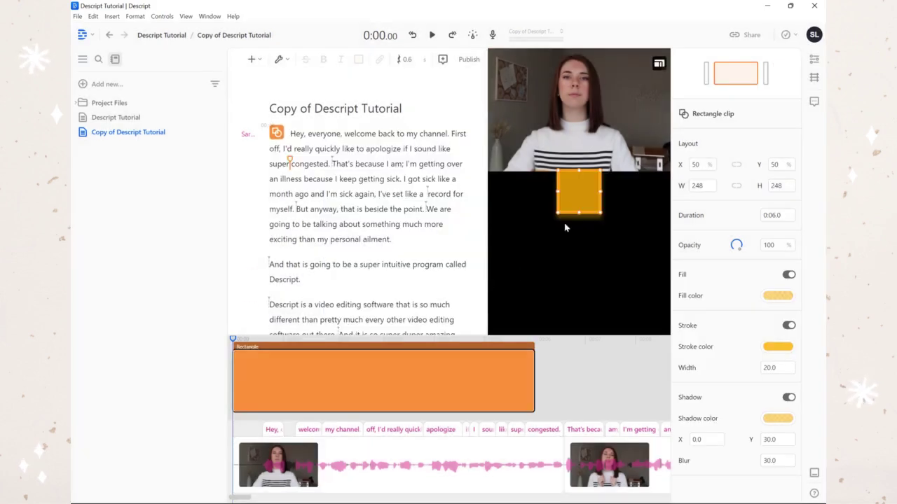
drag(573, 193, 488, 191)
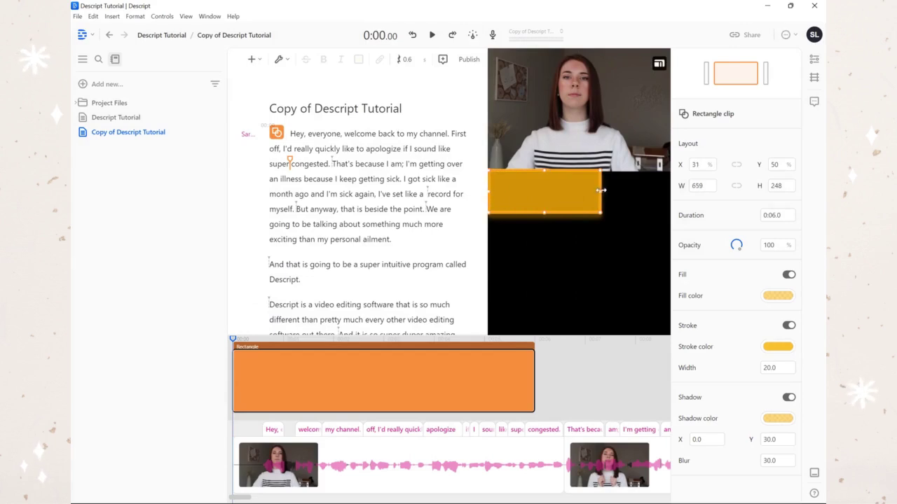
drag(601, 192, 670, 192)
drag(579, 213, 590, 339)
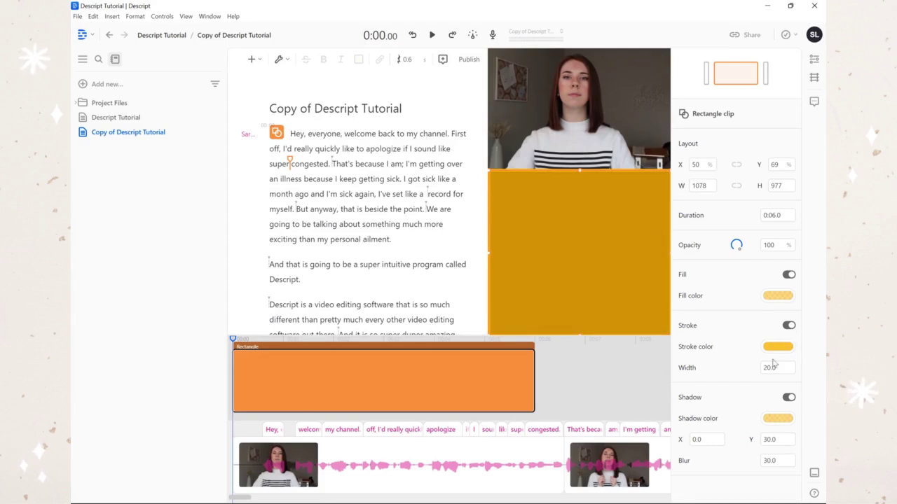
Set the rectangle's fill color to d0b2aa and turn off its stroke.
click(778, 297)
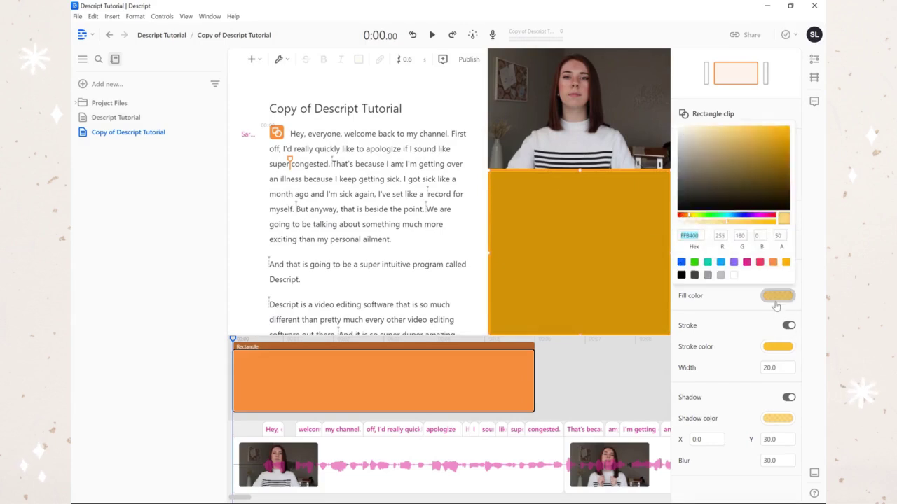
click(733, 275)
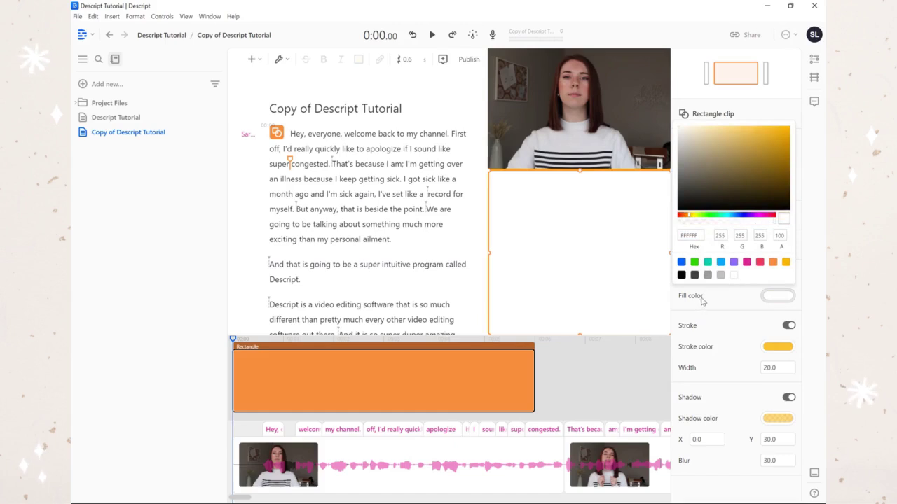
key(ctrl+v)
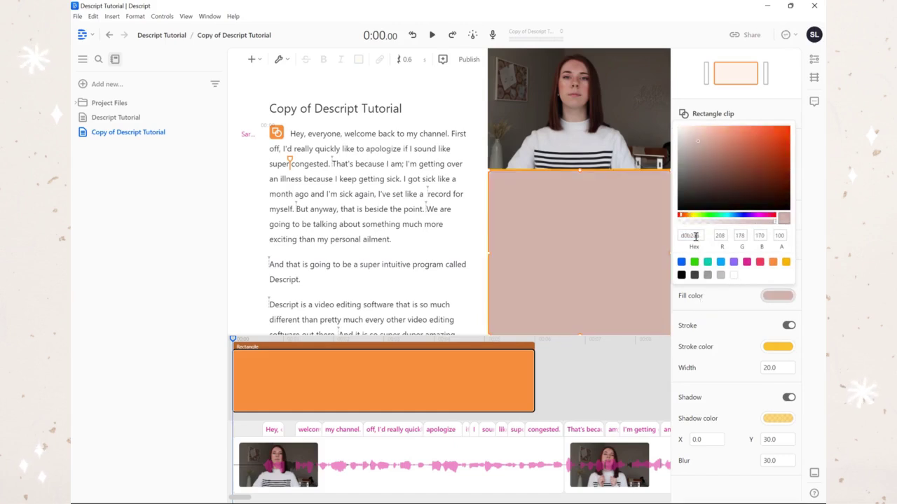
click(722, 297)
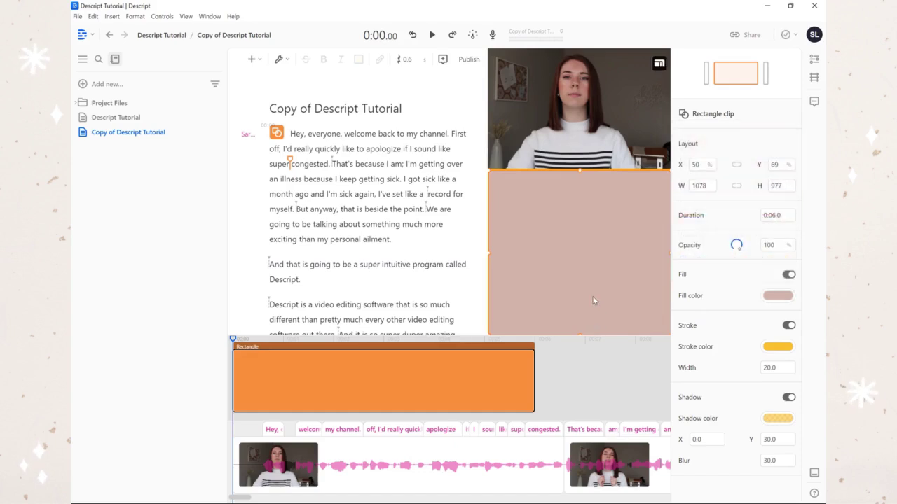
click(788, 325)
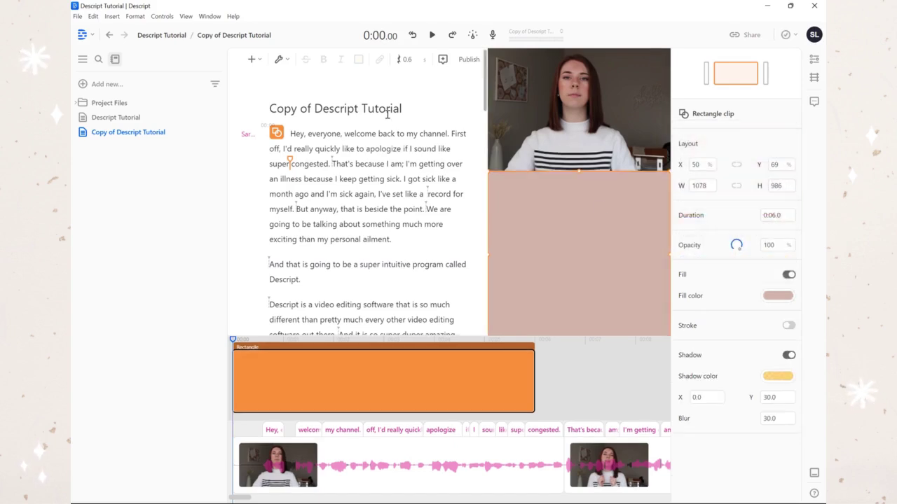
Insert Fancy Captions at the start of the portrait composition.
click(263, 61)
scroll(453, 243, down, 3)
click(444, 285)
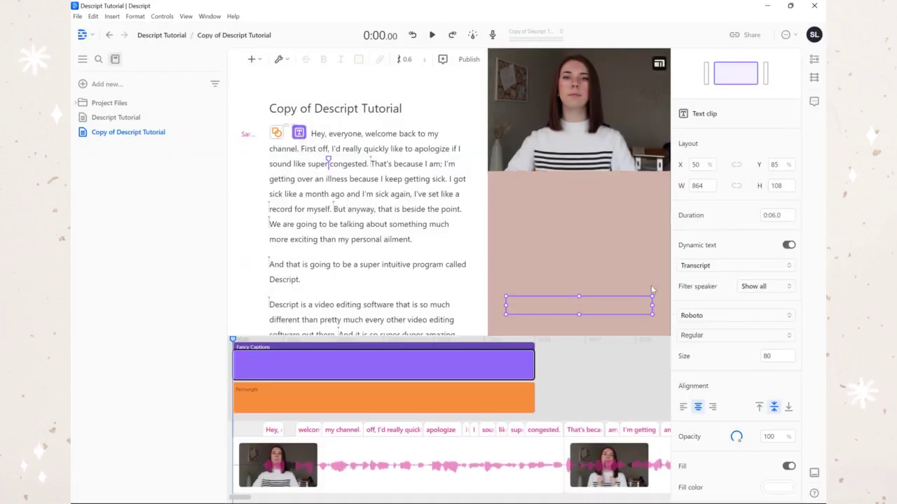
Move the Fancy Captions layer below the rectangle, then restore it above the rectangle.
right_click(632, 305)
click(680, 327)
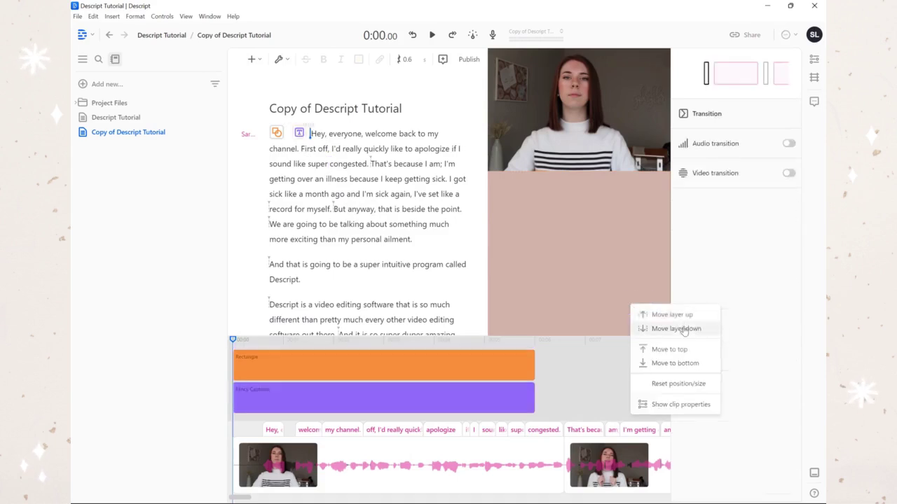
right_click(596, 274)
click(632, 300)
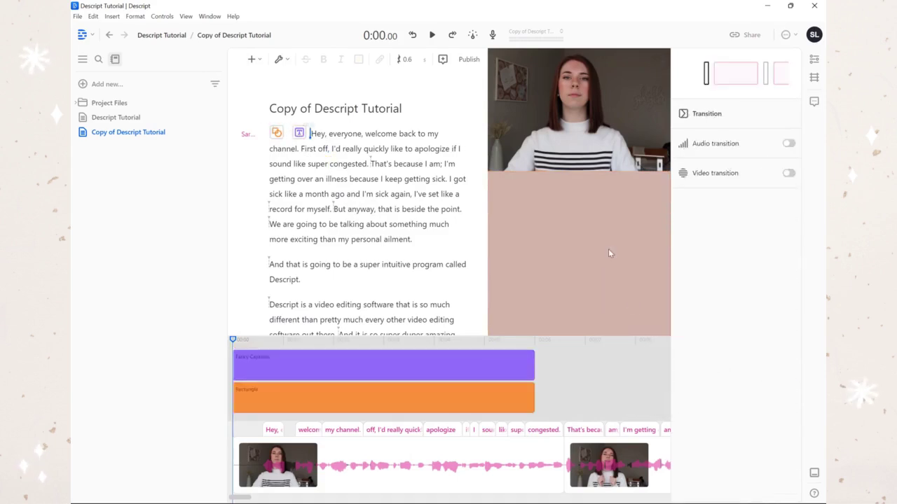
Enlarge the Fancy Captions text box to about 864 by 783 so it fills most of the rectangle.
right_click(608, 248)
click(599, 251)
click(600, 249)
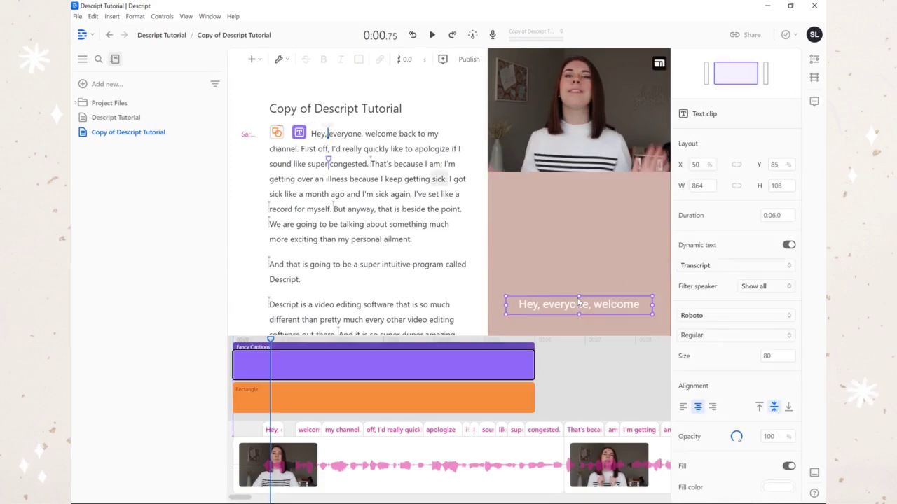
drag(578, 295, 578, 183)
drag(593, 257, 594, 259)
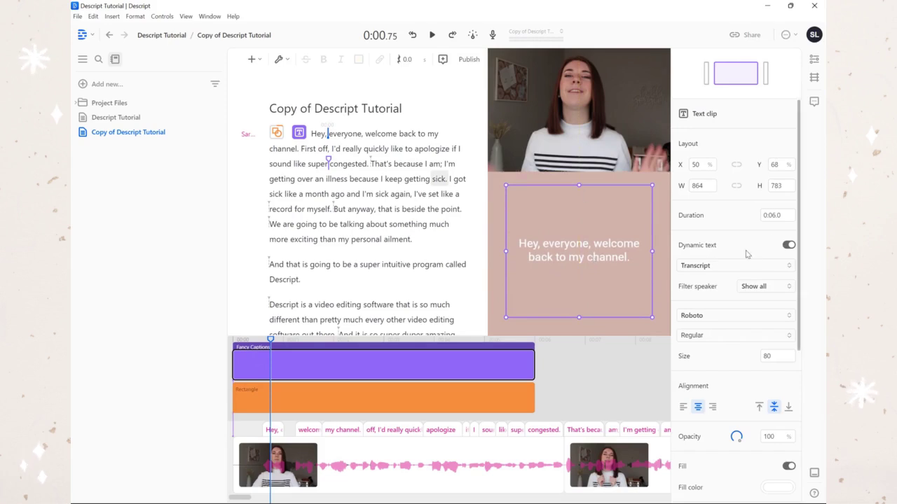
Set the captions' size to 150 and font to Sora, and widen their text box slightly.
click(791, 354)
click(772, 355)
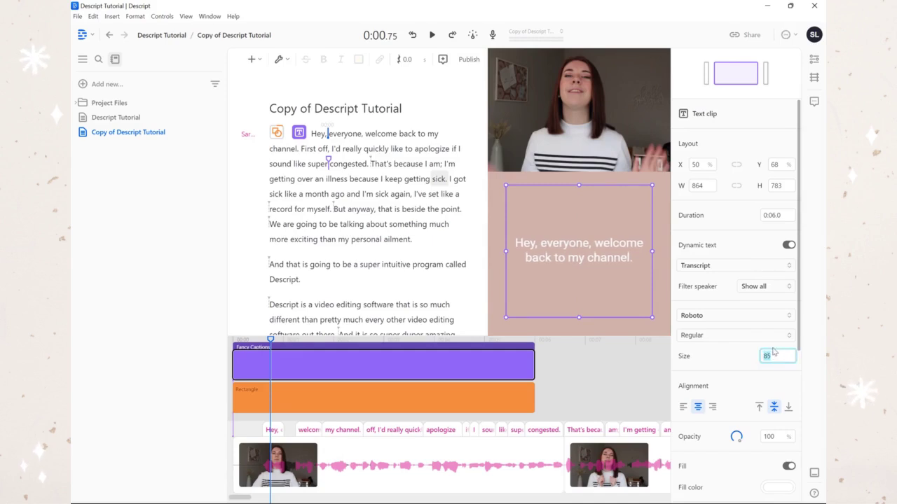
text(150)
click(736, 315)
scroll(729, 267, down, 3)
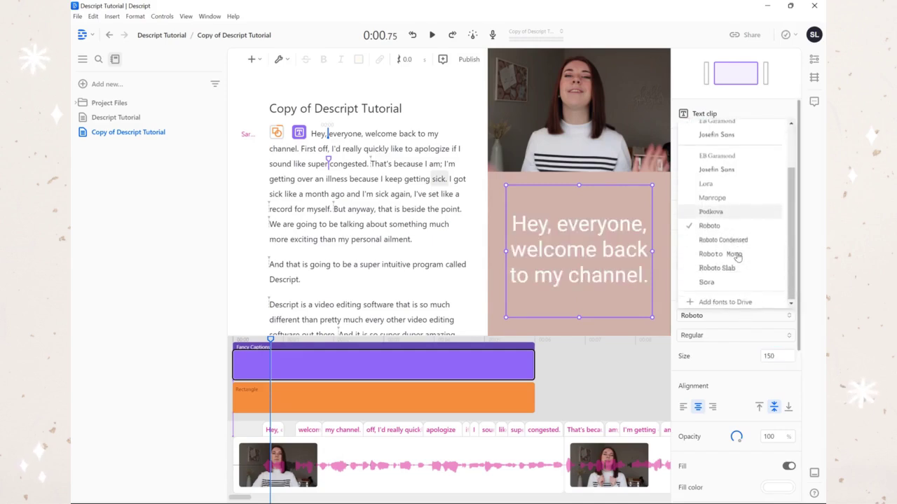
click(730, 284)
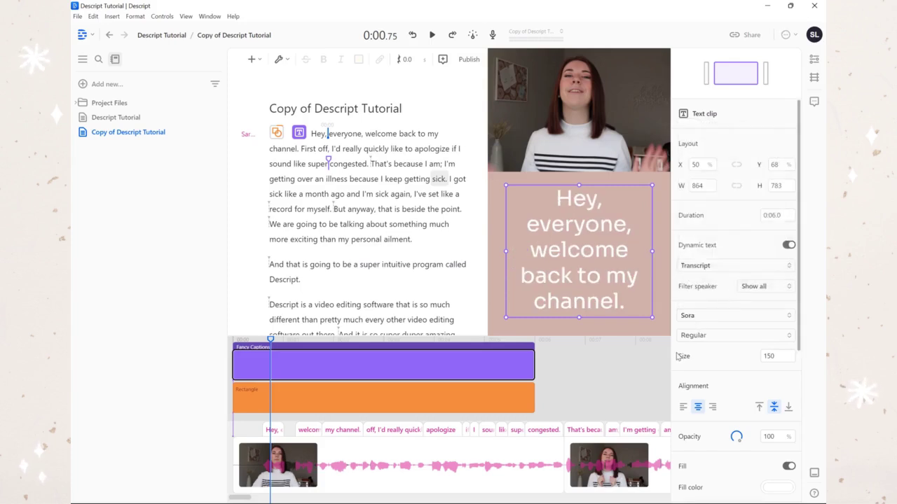
drag(653, 251, 664, 252)
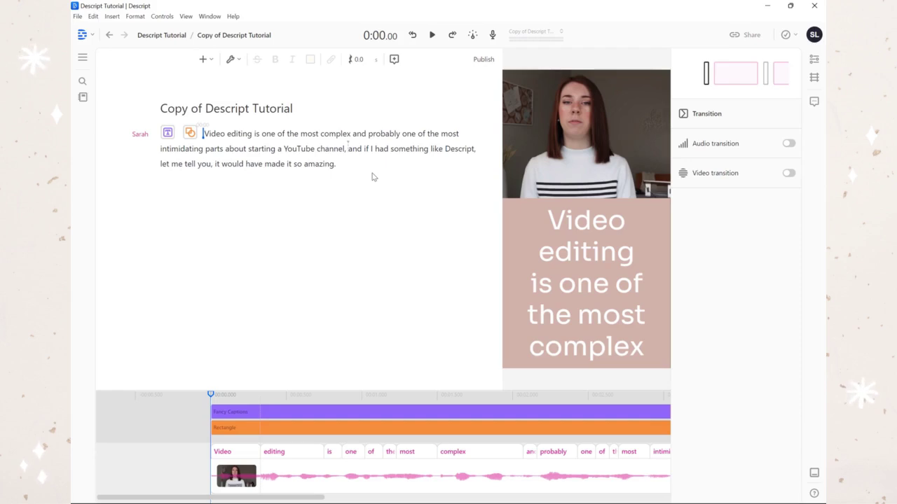
Play back the captioned portrait clip and look over the available orientation presets.
key(space)
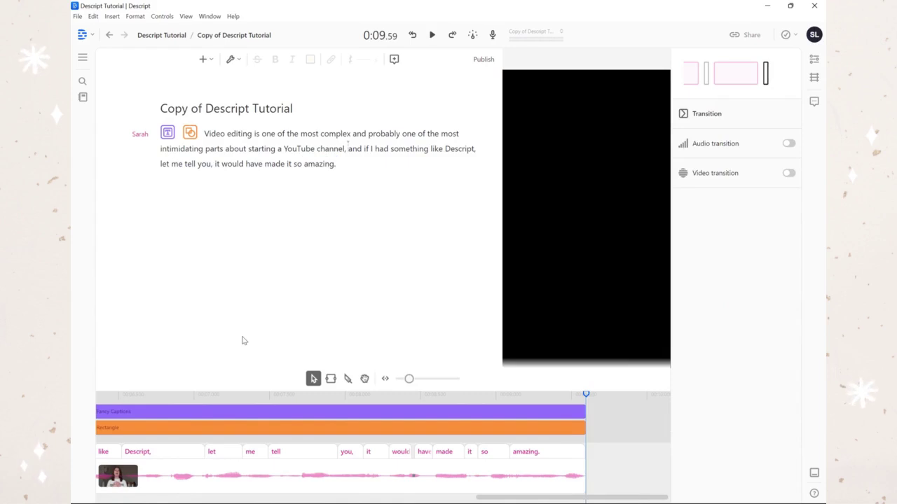
click(658, 63)
click(676, 89)
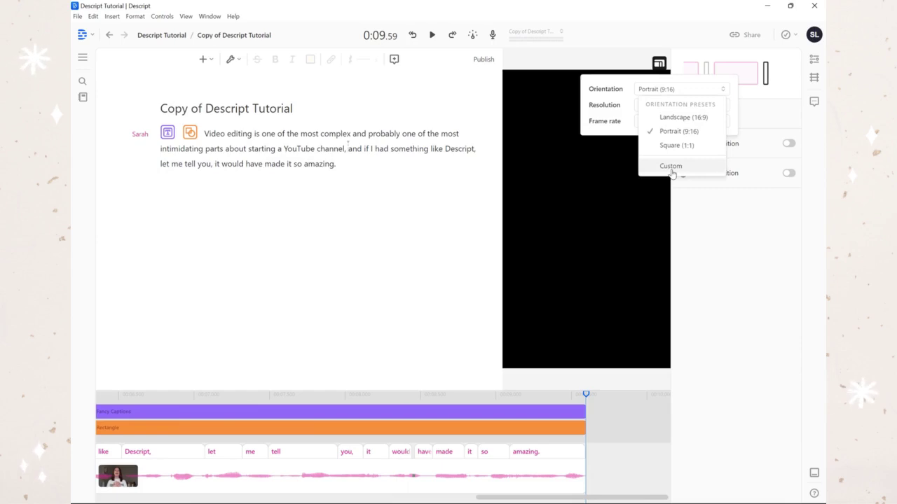
click(713, 291)
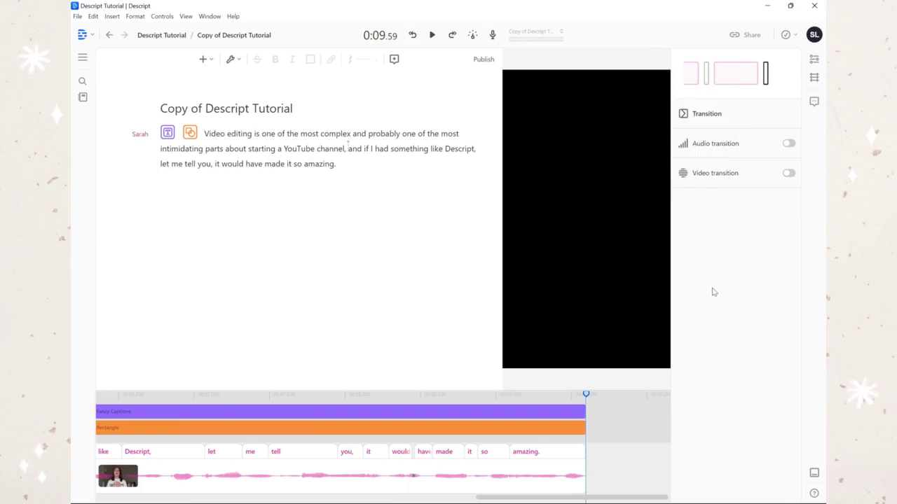